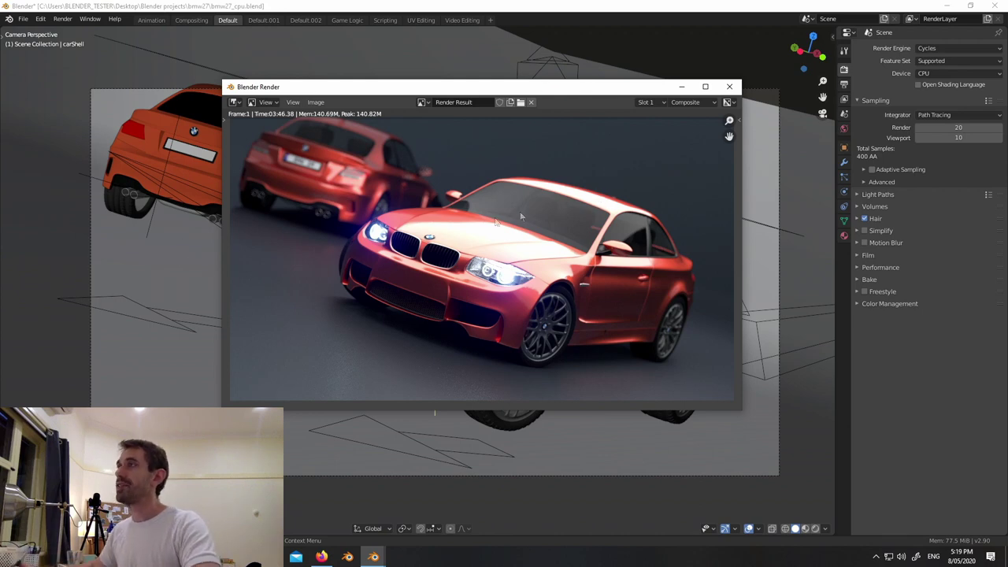
- Bring up the splash screen to check which Blender version and build is in use, and dismiss it
drag(307, 89, 271, 99)
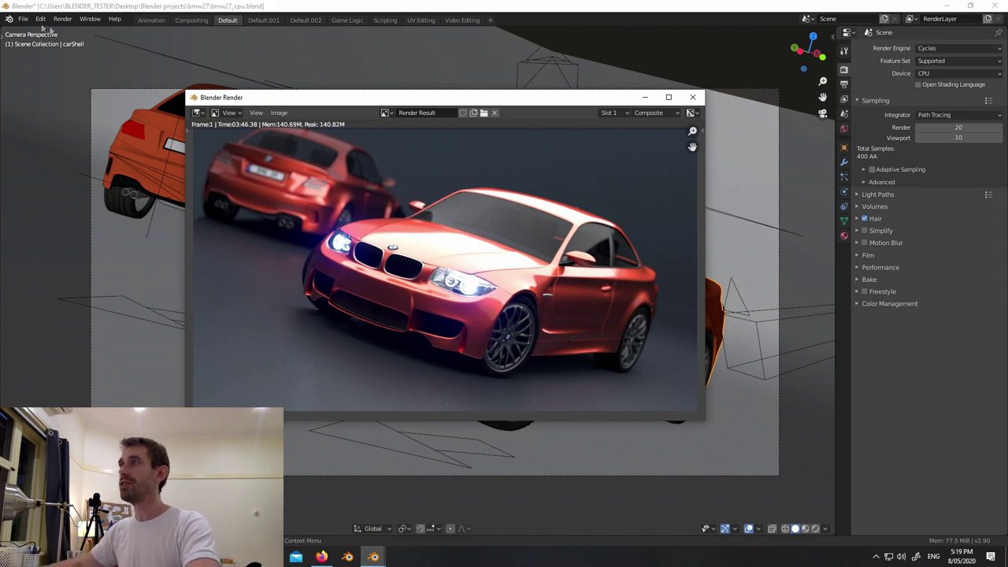
click(11, 20)
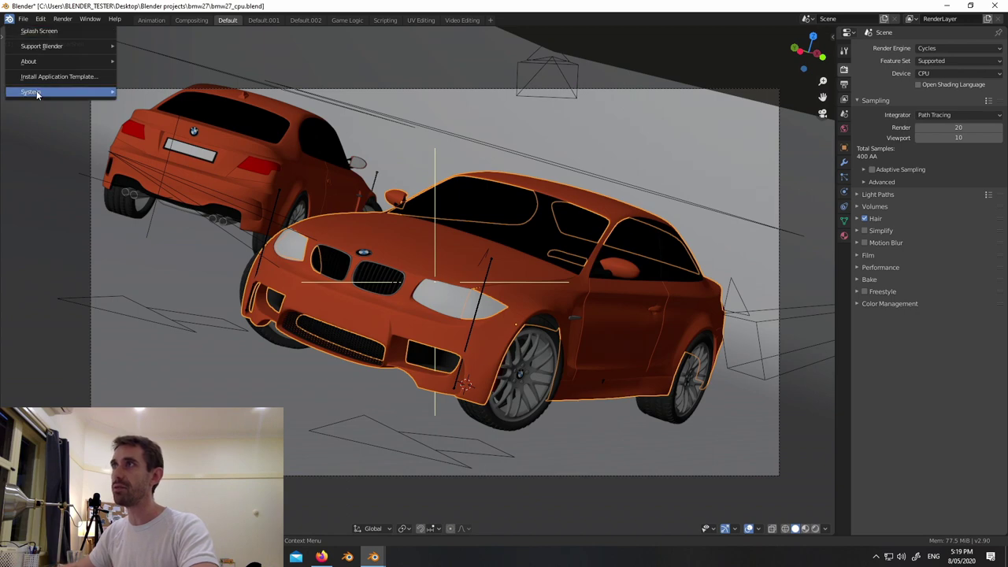
click(46, 31)
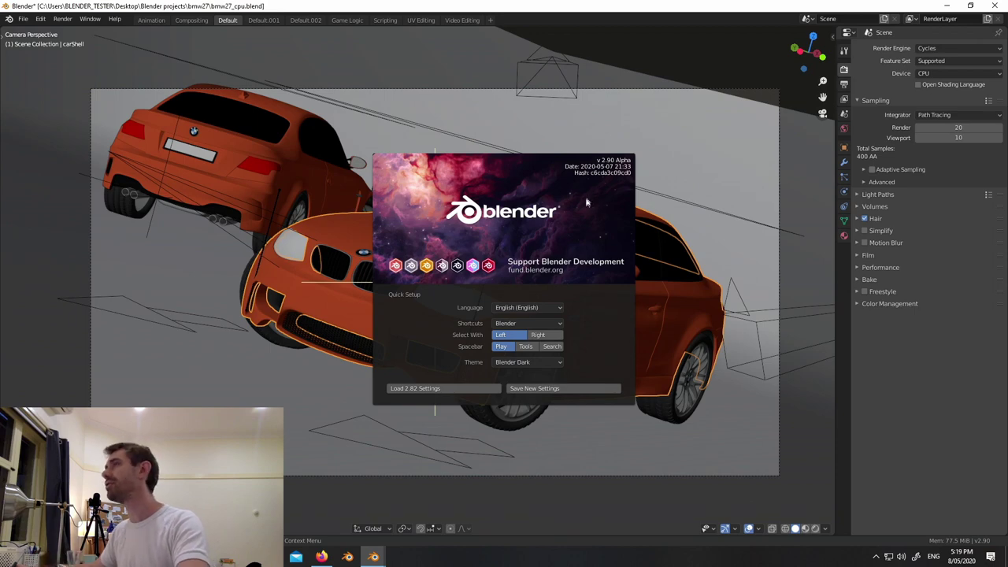
click(559, 219)
- Return to the render window, switch the Render Result to Slot 2, and minimise the window
mouse_move(378, 559)
click(426, 512)
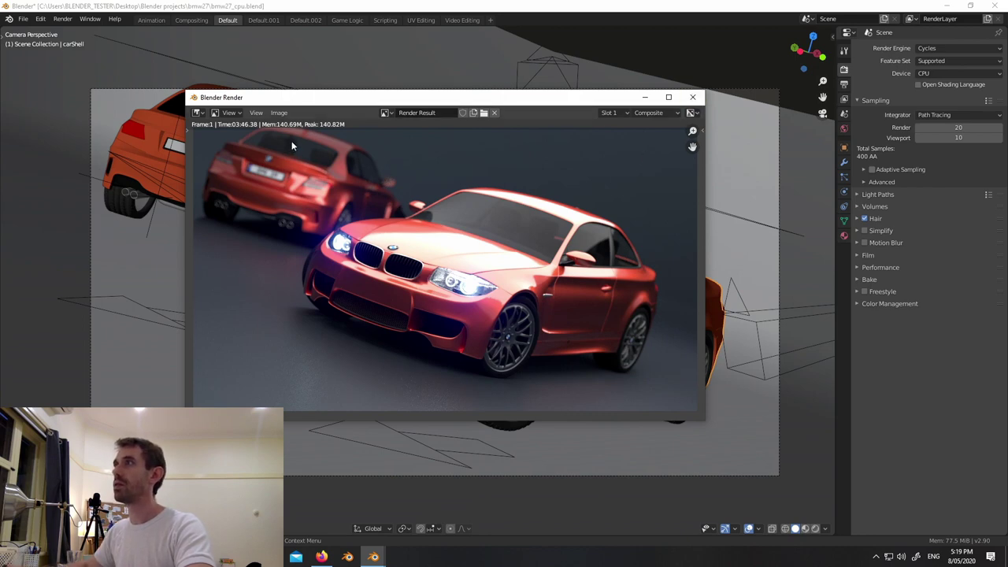
click(621, 115)
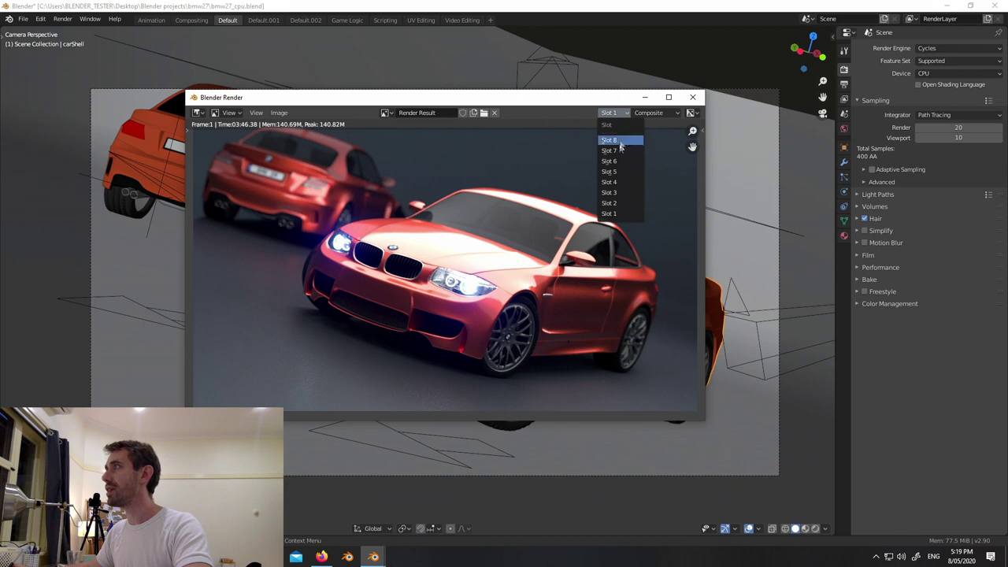
click(616, 203)
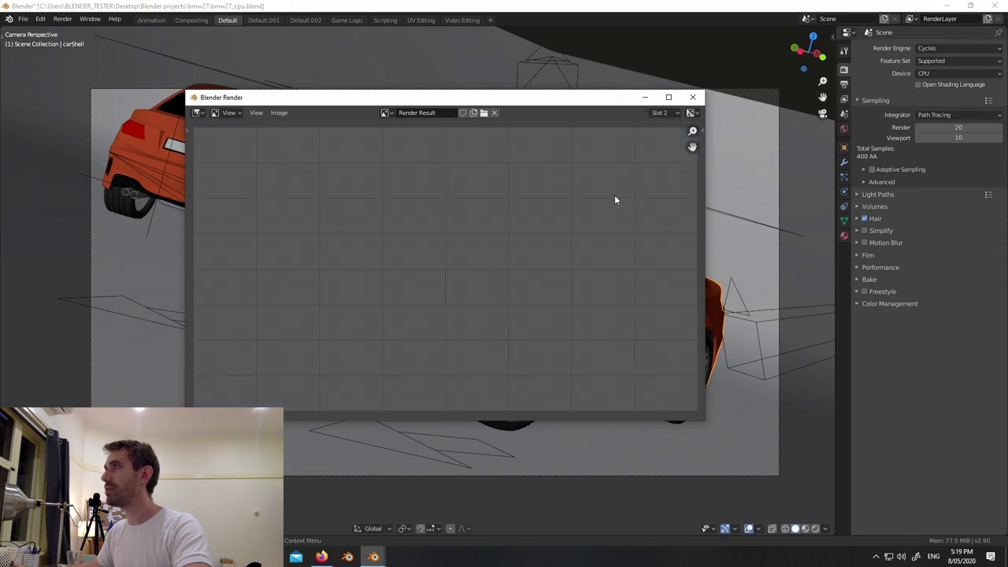
click(645, 97)
- Open the add-on preferences and start installing an add-on from a file
click(41, 19)
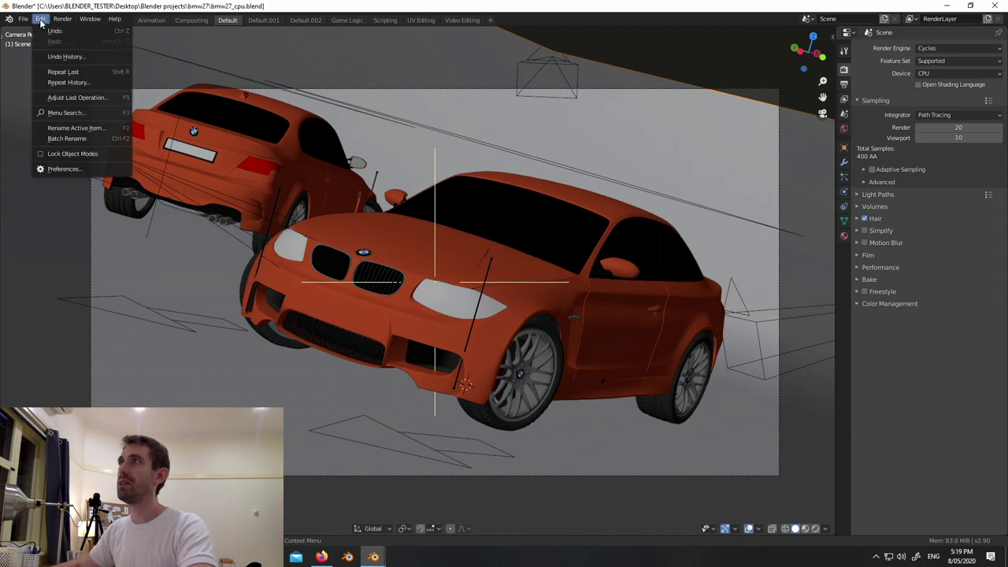
click(60, 170)
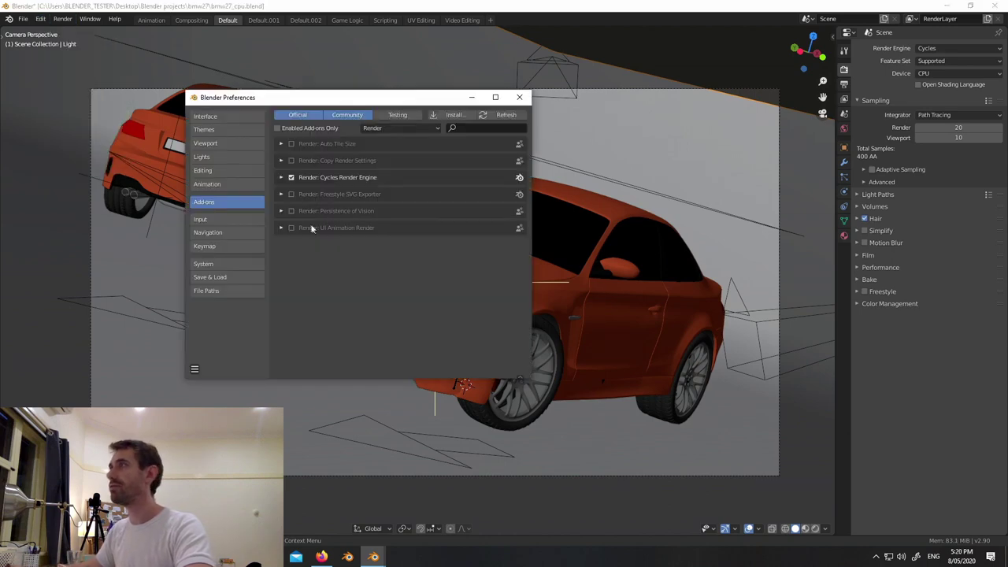
click(451, 115)
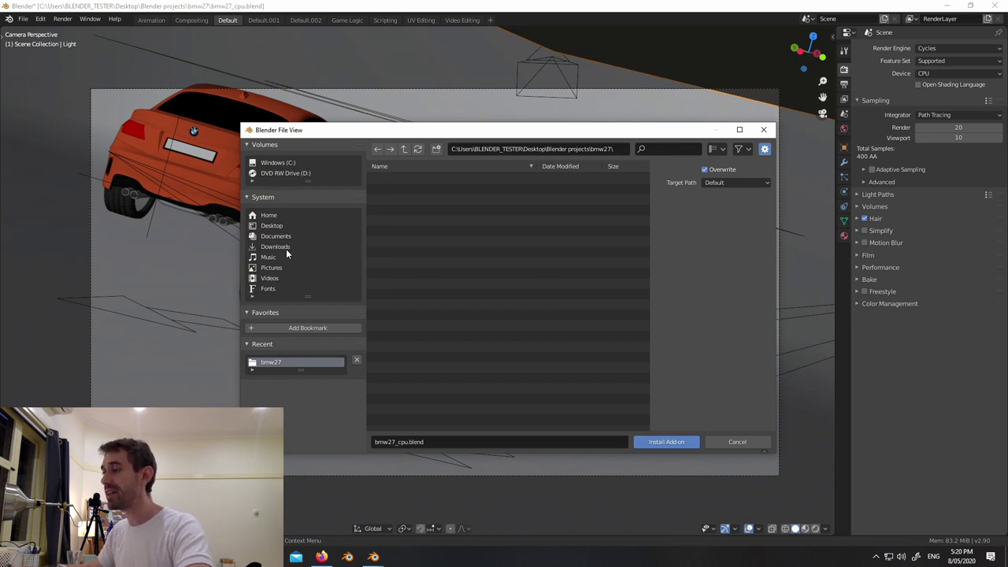
- Switch to Firefox and review the early access and publicly available builds on the Download Crowdrender page
click(322, 557)
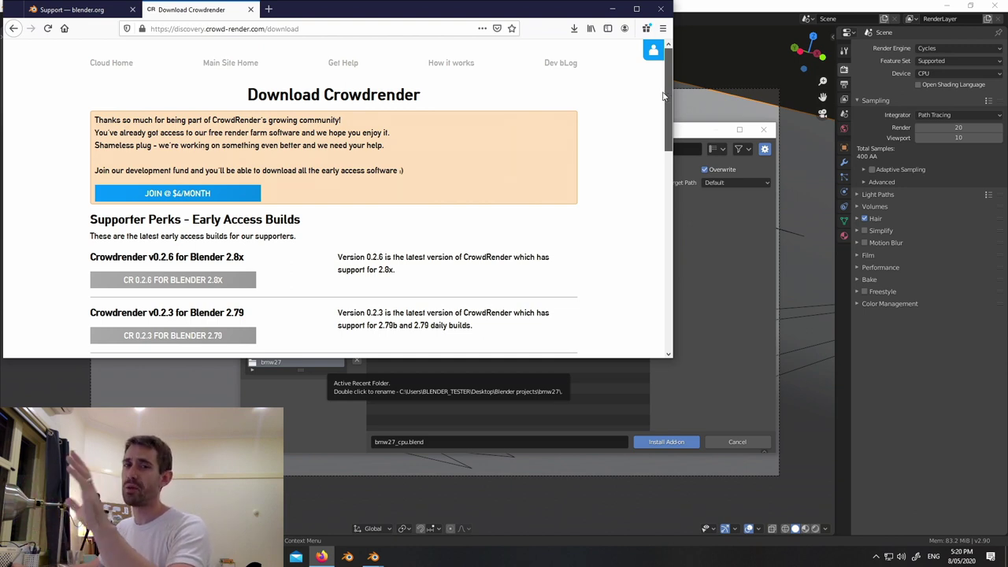
scroll(663, 96, down, 1)
drag(664, 96, 663, 124)
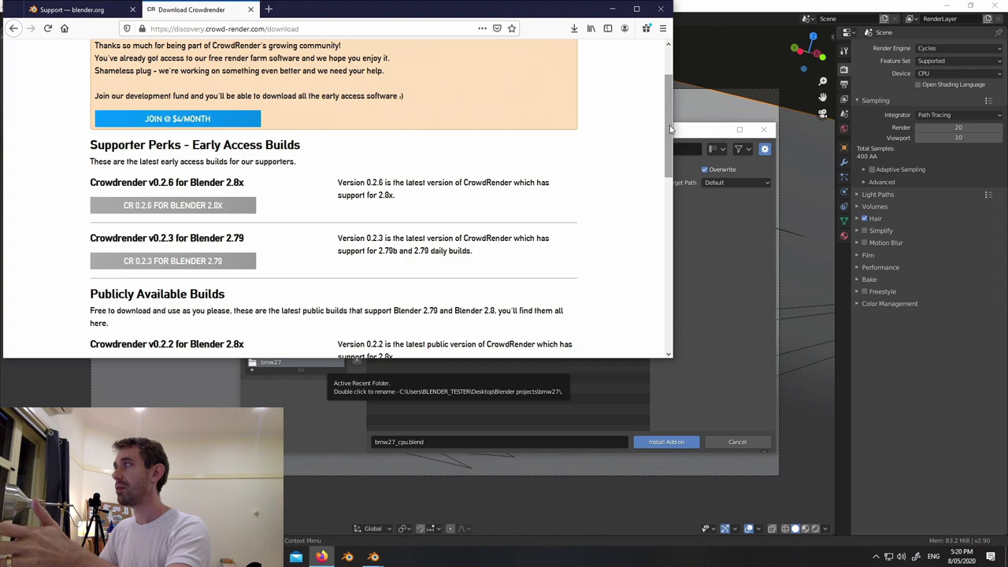
scroll(670, 136, down, 1)
drag(670, 136, 673, 116)
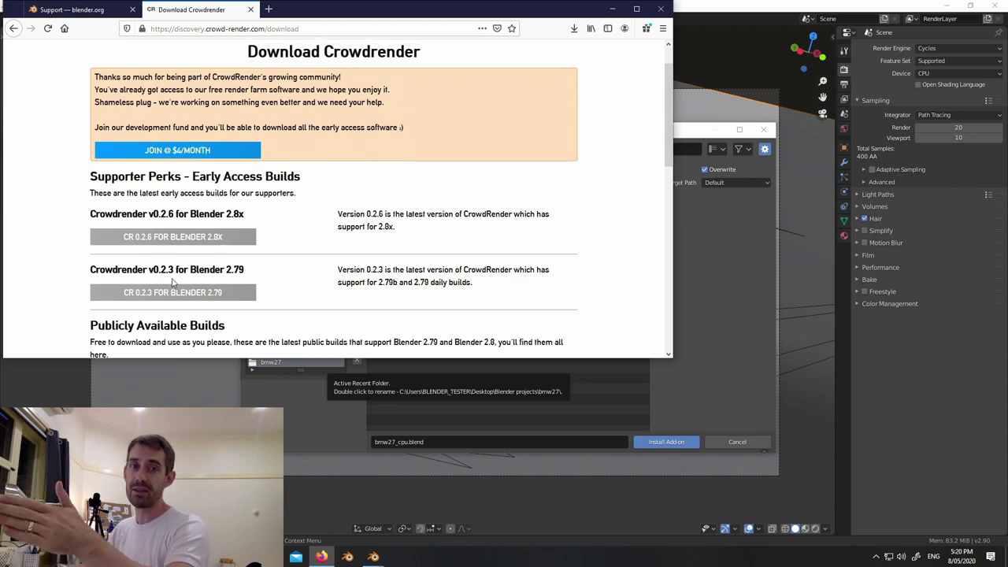
drag(670, 135, 671, 200)
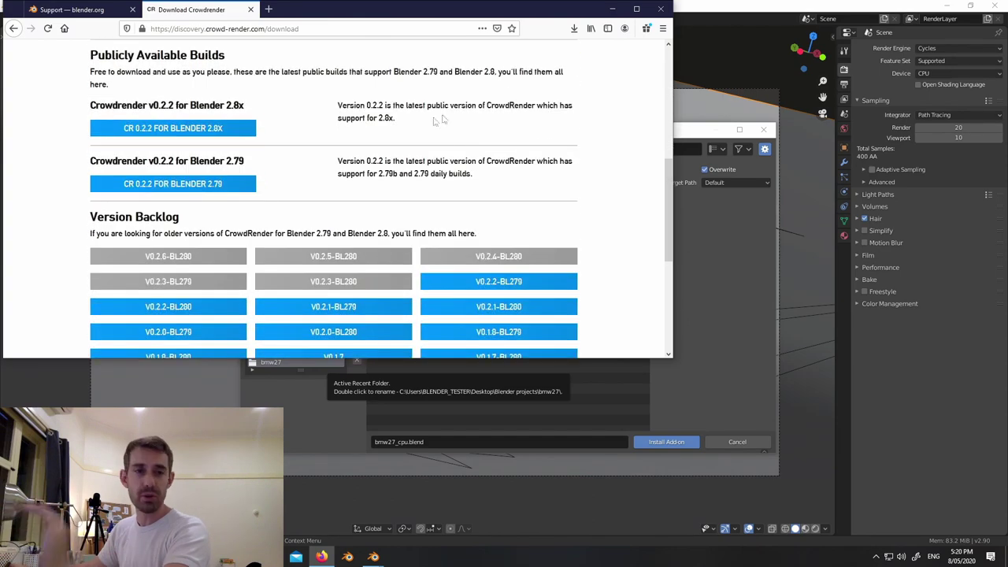
click(176, 140)
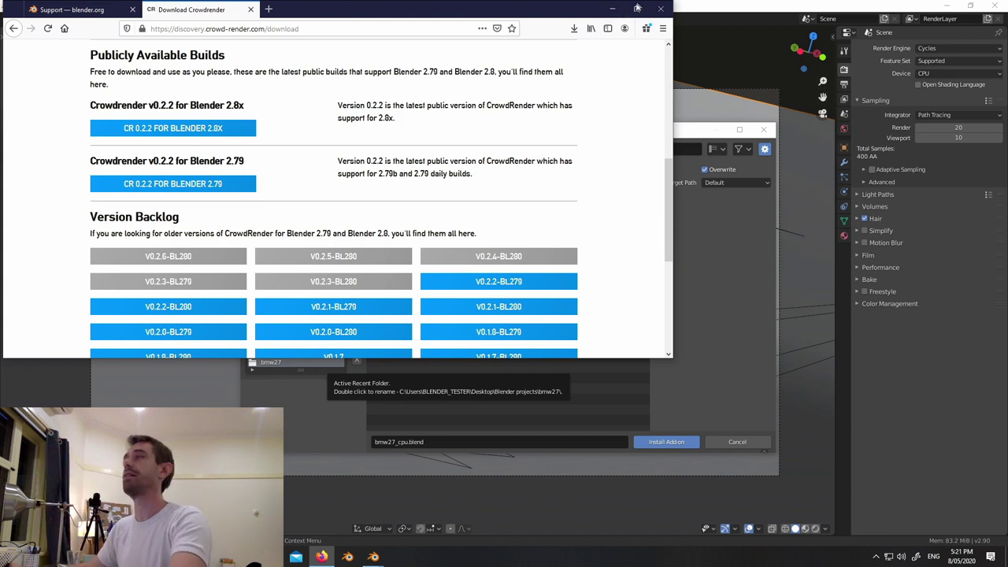
- Return to Blender and install the add-on from cr_022_bl280.zip in the Downloads folder
click(614, 9)
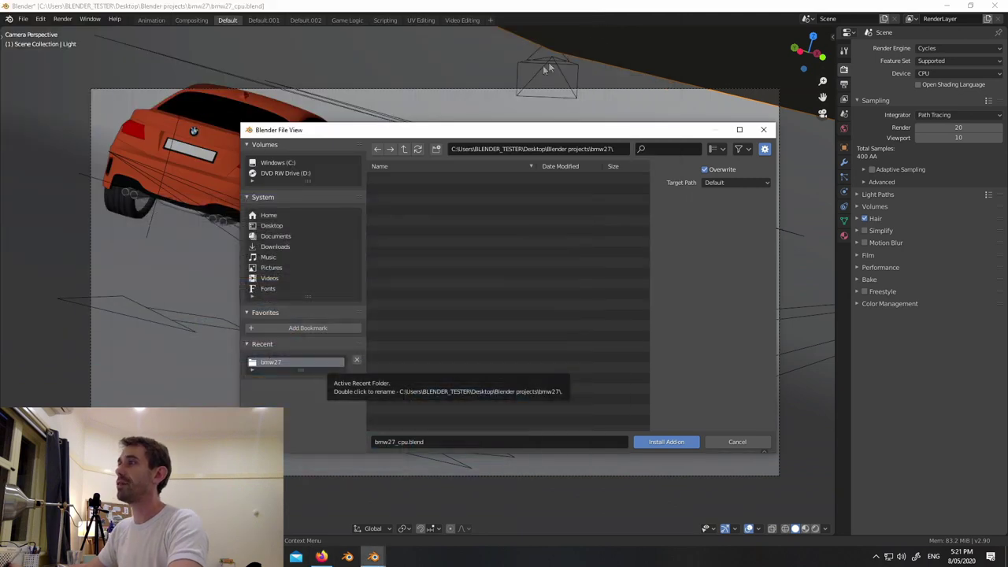
click(285, 248)
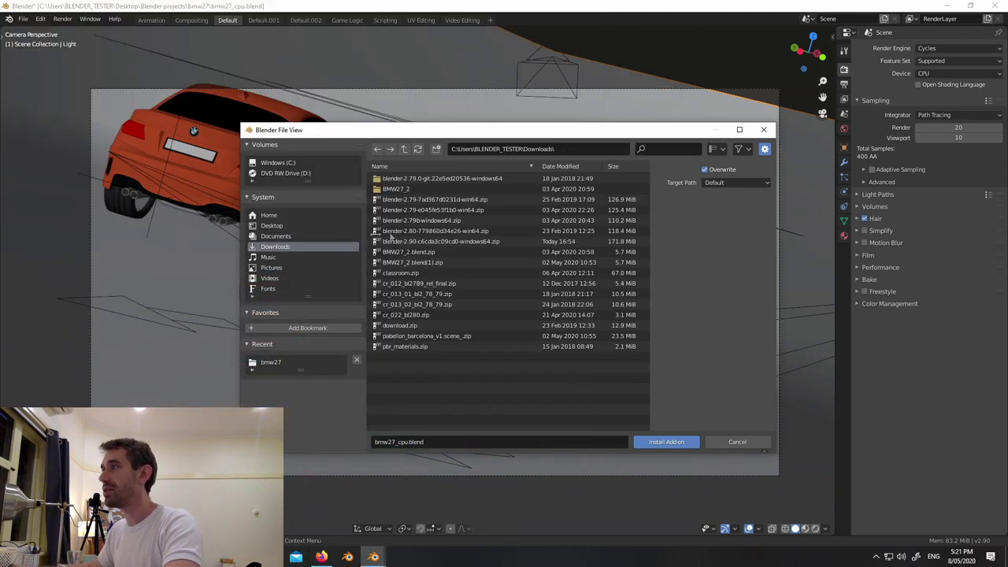
click(449, 315)
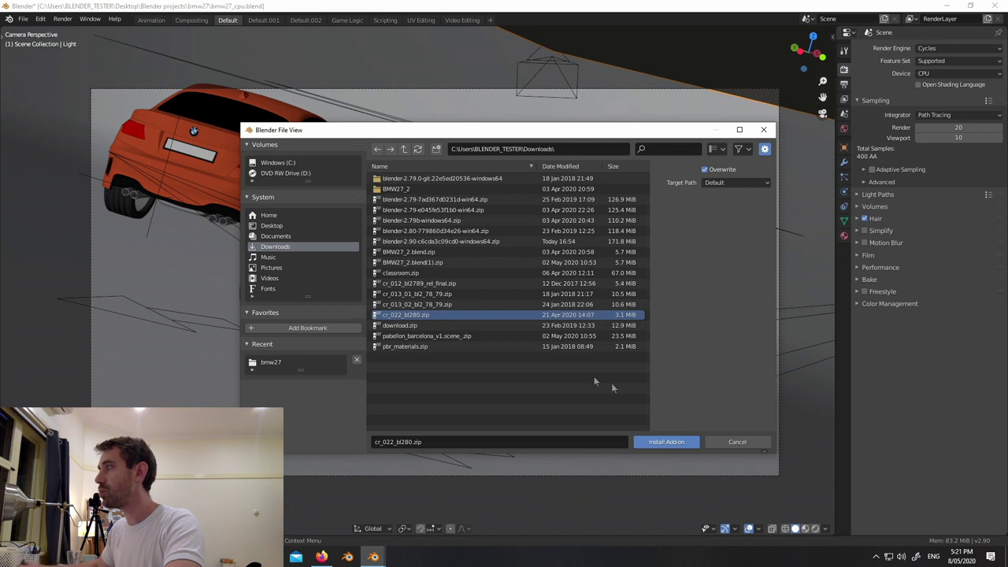
click(666, 442)
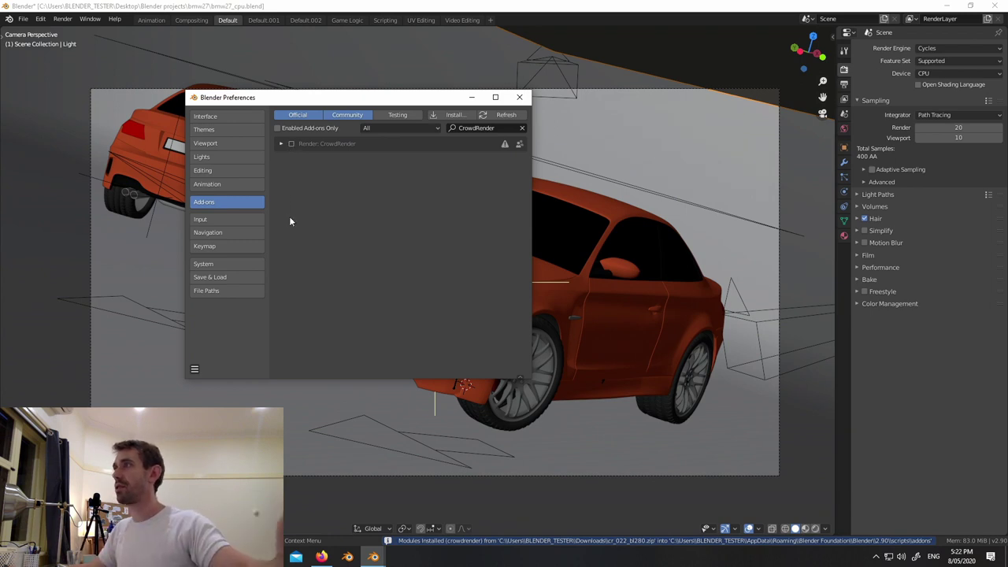
- Enable the CrowdRender add-on, close the preferences, and expand the Crowdrender section of the render properties
click(291, 144)
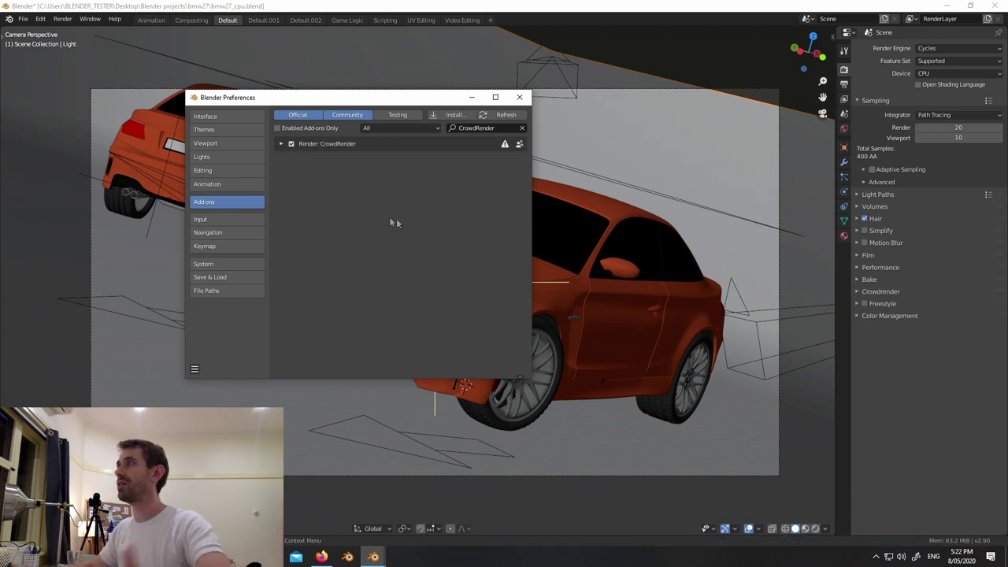
click(519, 98)
click(858, 292)
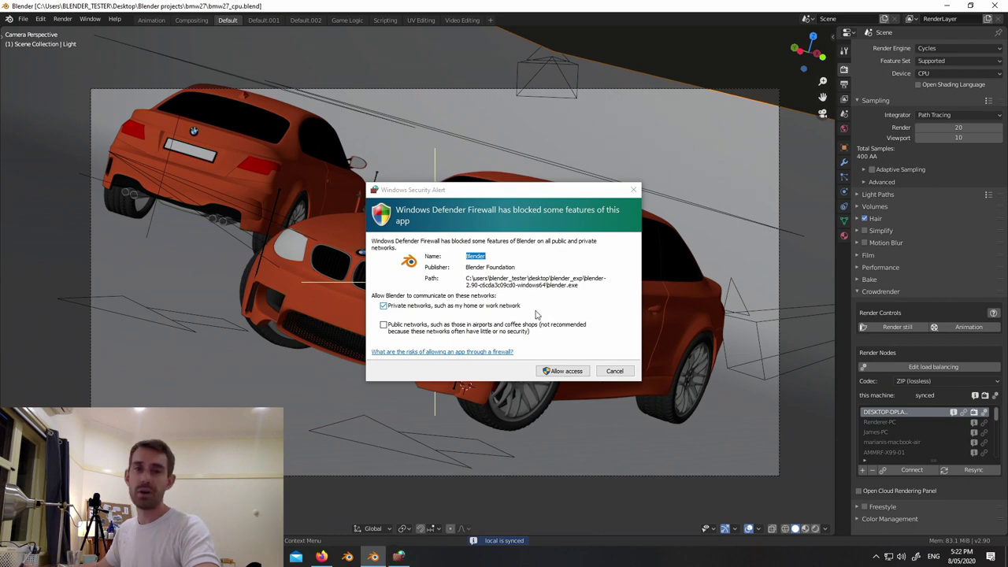
- Allow Blender through Windows Defender Firewall on private networks and authorise it with the admin password
click(566, 373)
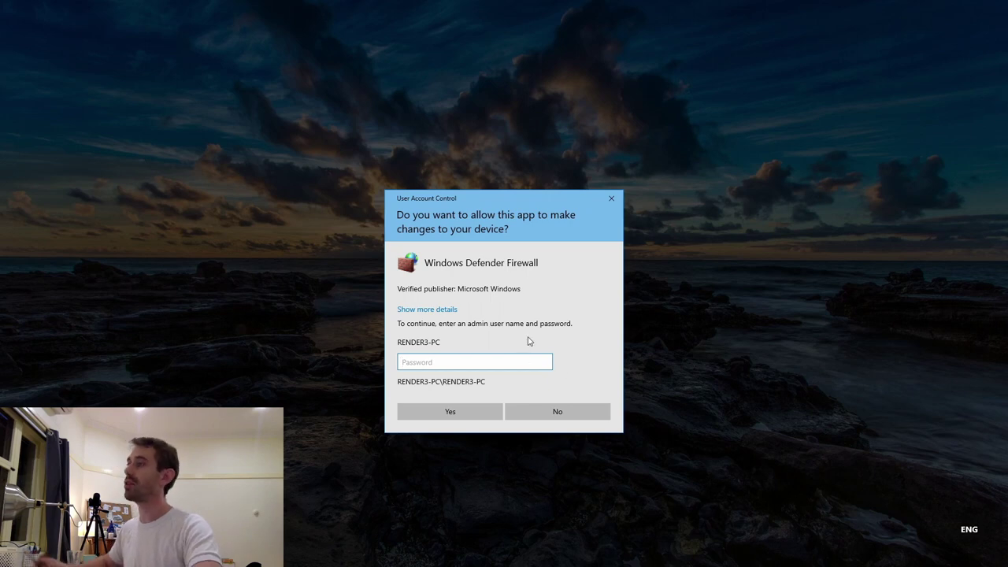
key(Caps_Lock)
text(********)
key(Return)
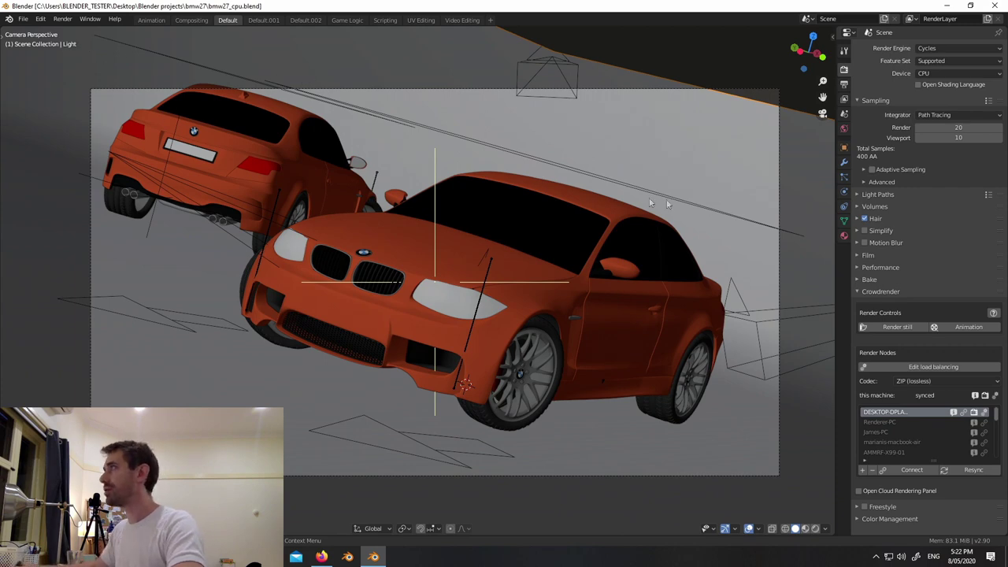
- View the finished car render in Slot 1 to check its render time, and close the render window
click(65, 21)
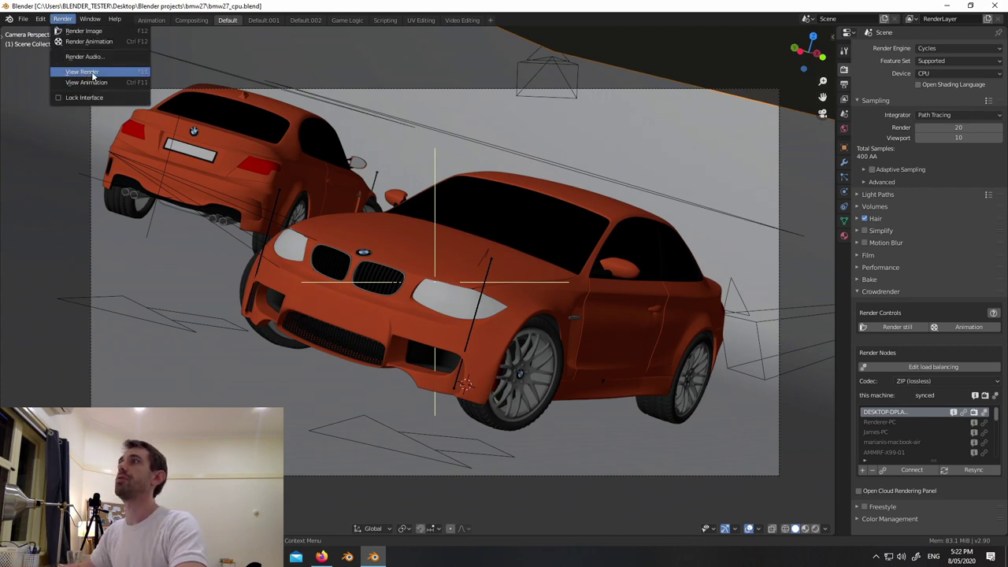
click(93, 72)
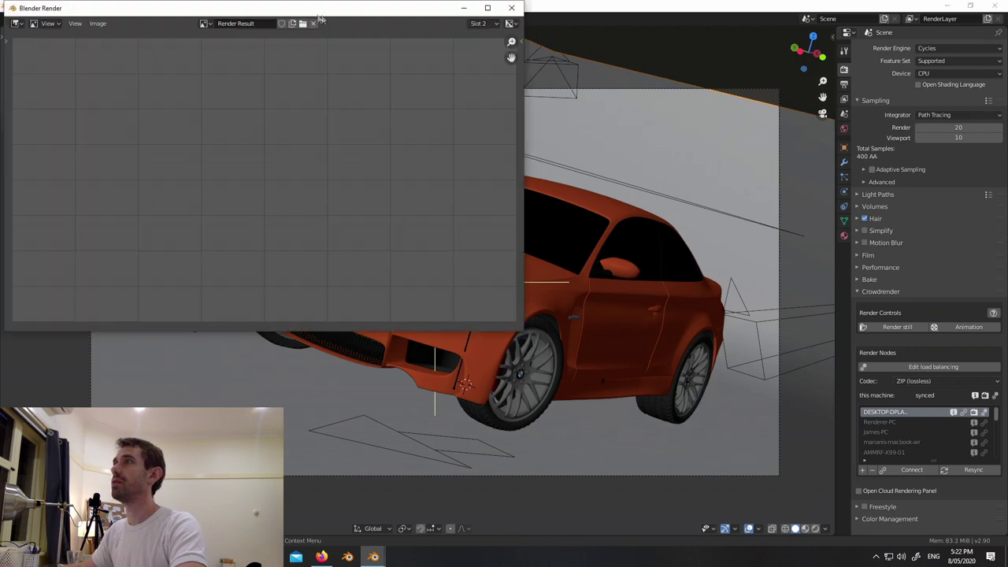
click(478, 23)
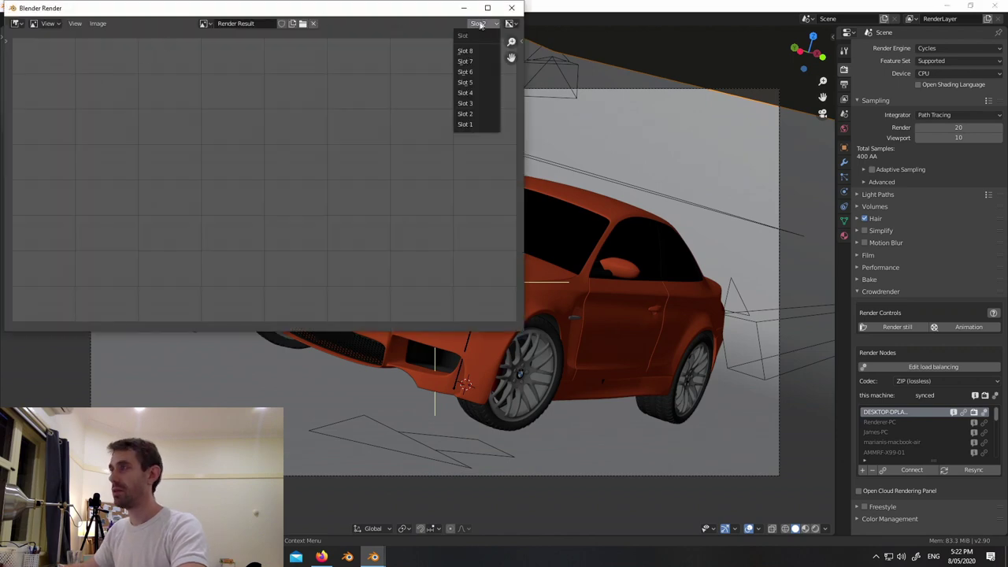
click(468, 126)
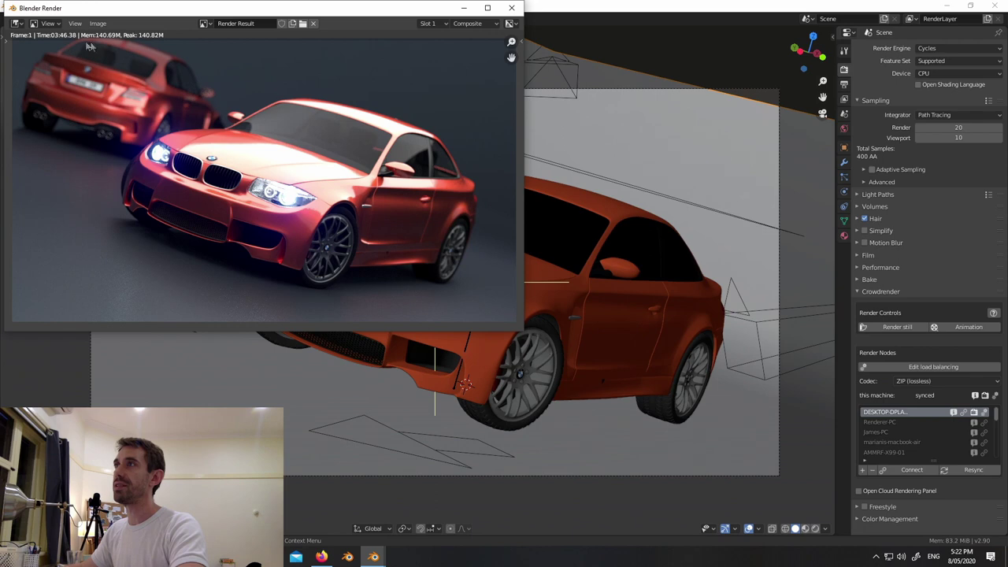
drag(319, 12, 419, 98)
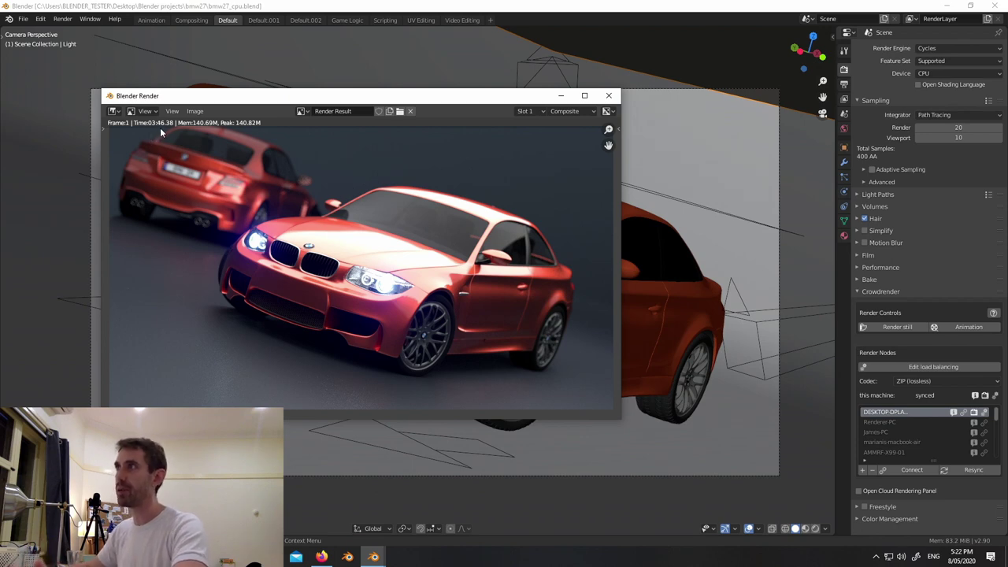
click(609, 96)
click(705, 126)
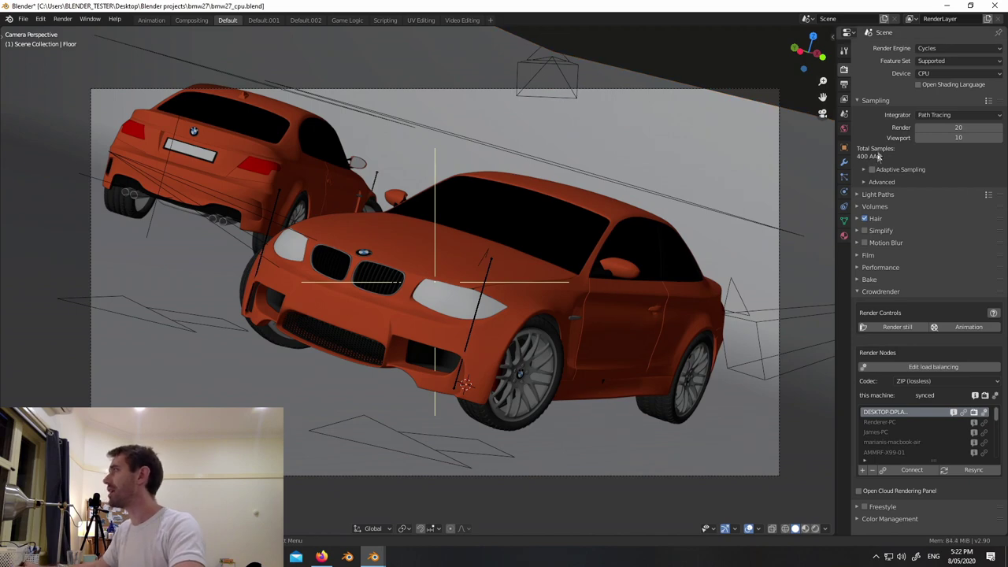
- Examine the scene's output dimensions and the view layer passes, and return to the render settings
click(844, 84)
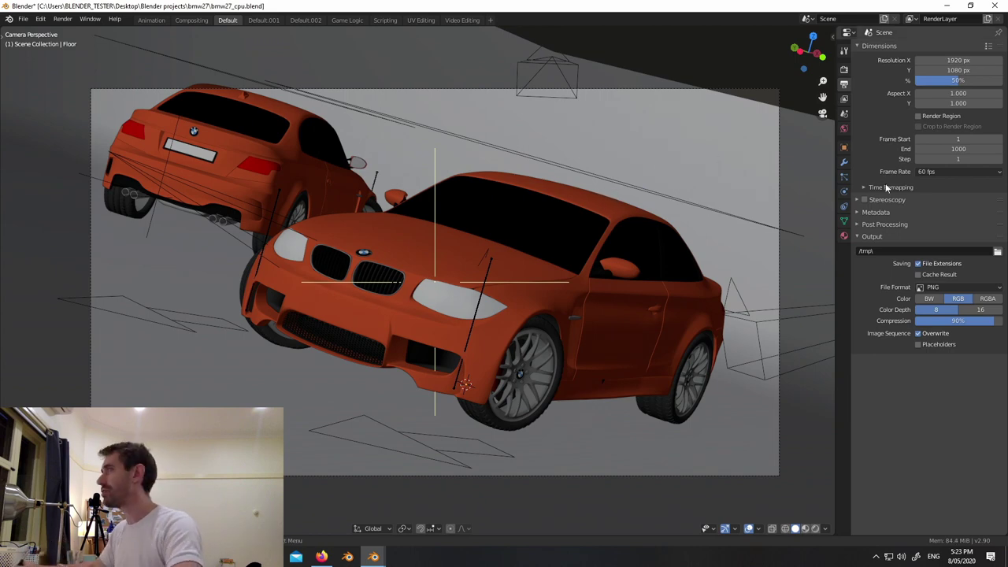
click(844, 98)
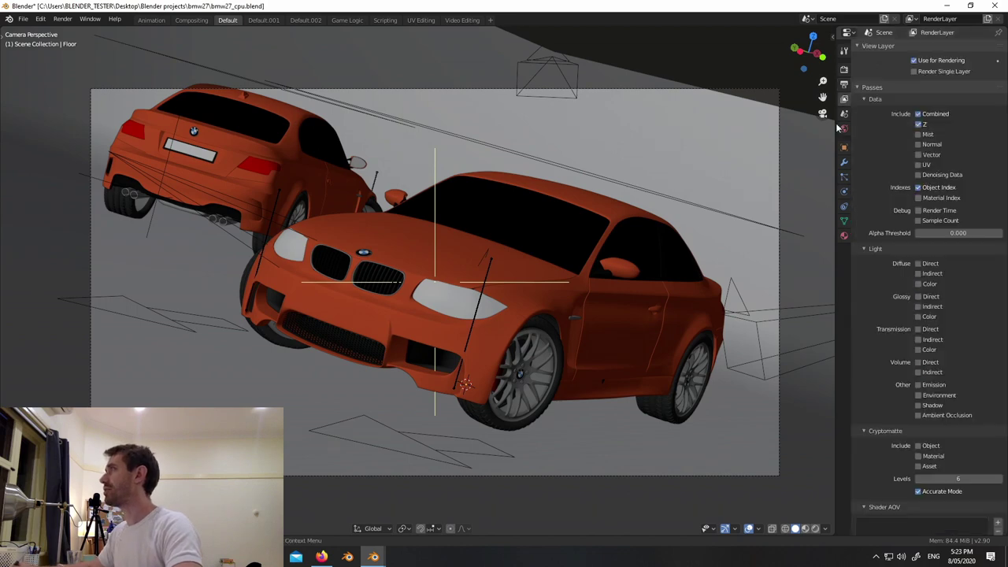
click(845, 84)
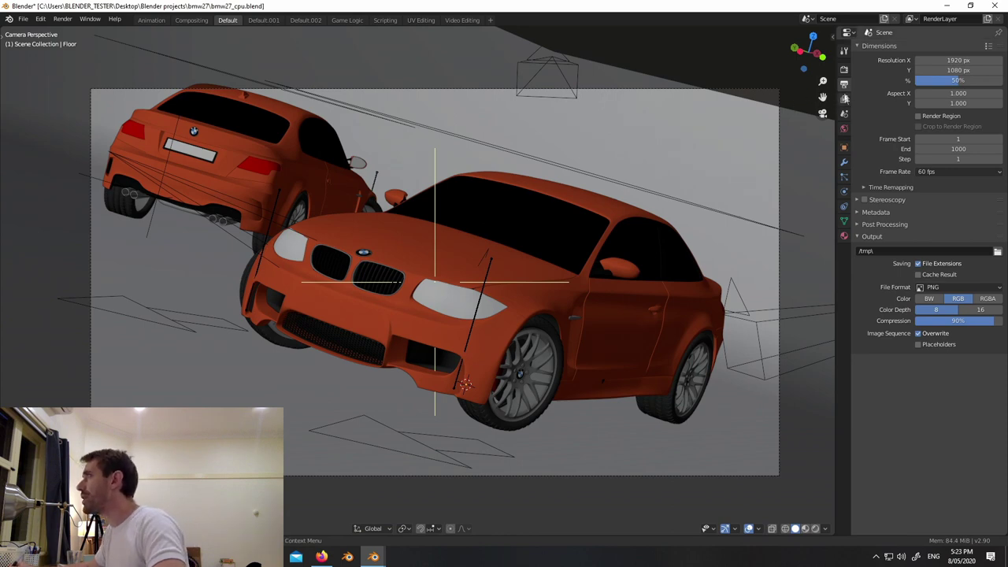
click(845, 69)
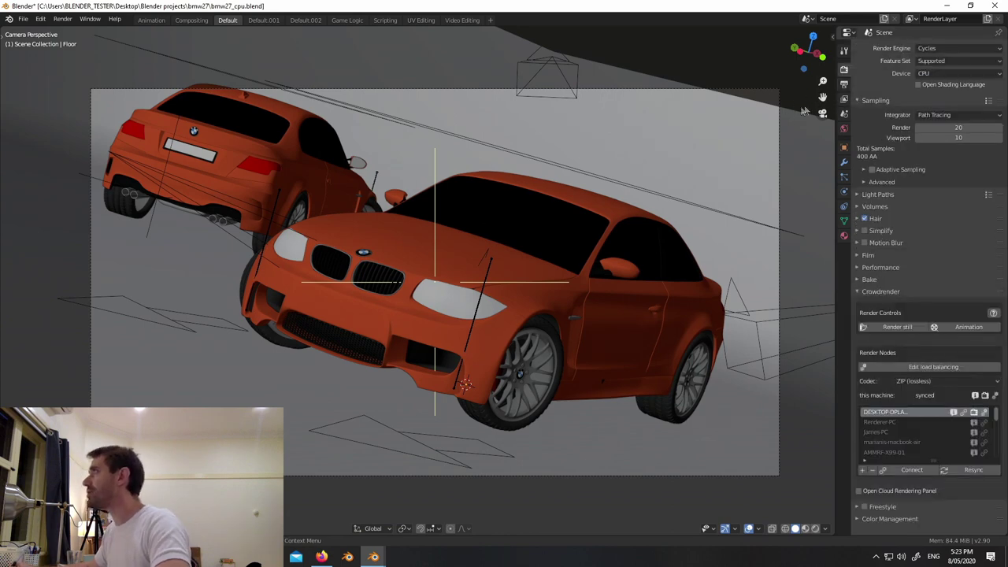
- Enable Adaptive Sampling for the Cycles render and look at its noise threshold and minimum samples options
click(872, 169)
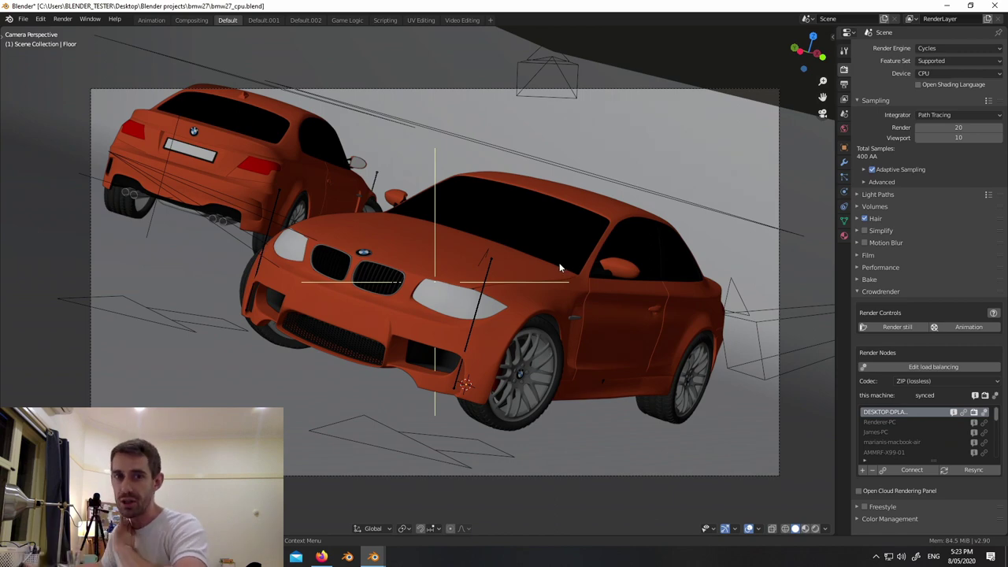
click(865, 170)
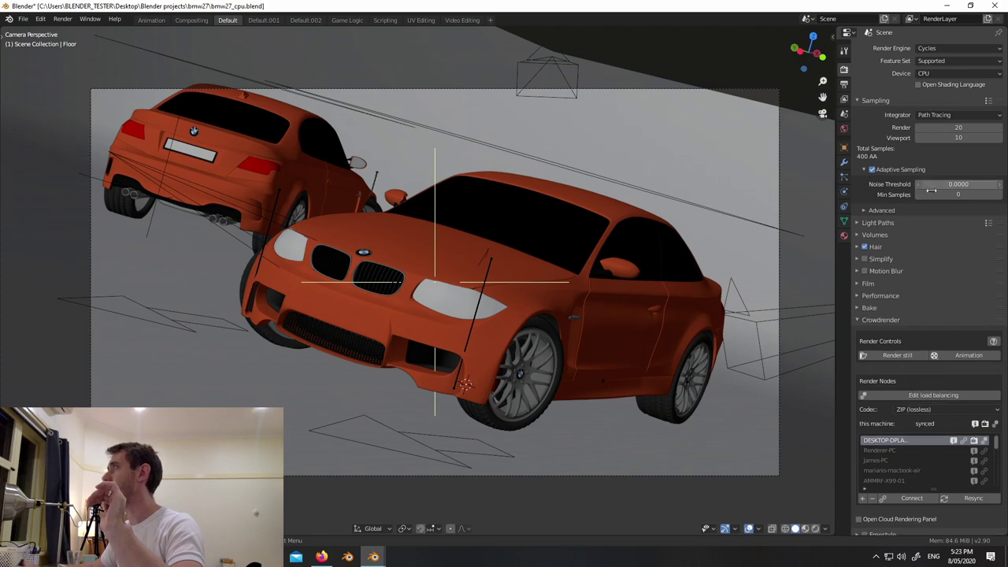
click(865, 170)
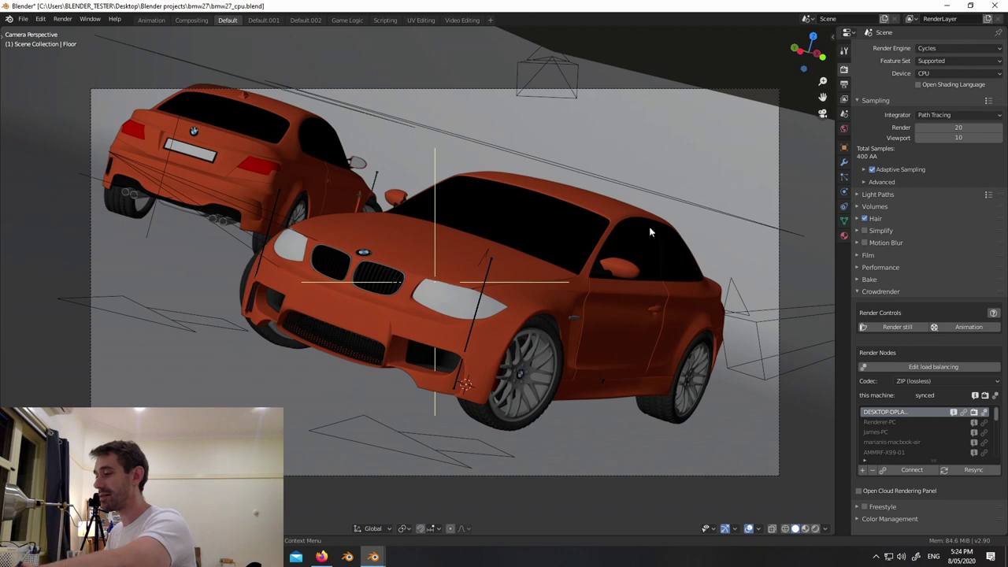
- Open the last render result, switch it to Slot 2, and render the scene with adaptive sampling into that slot
click(70, 22)
click(89, 73)
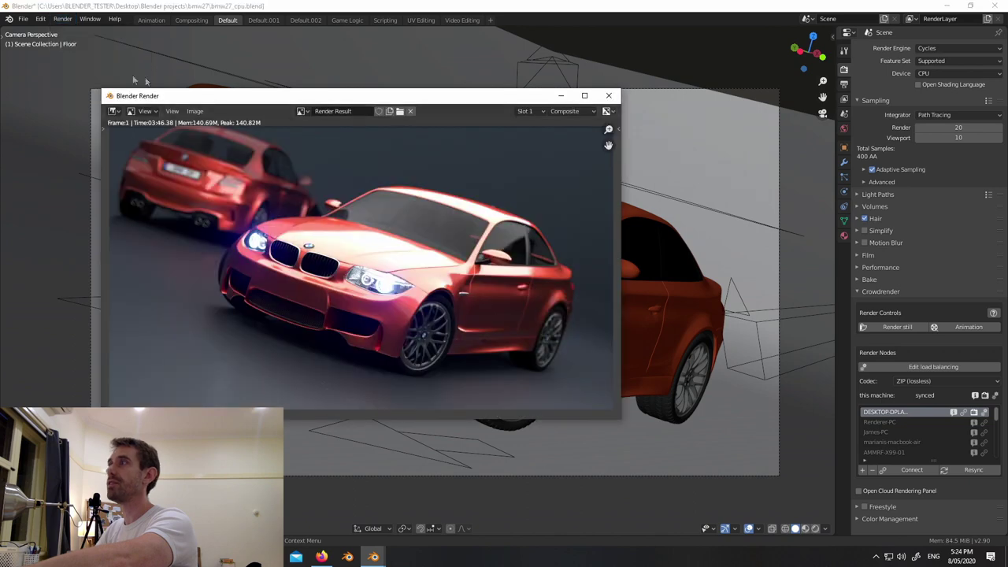
click(535, 112)
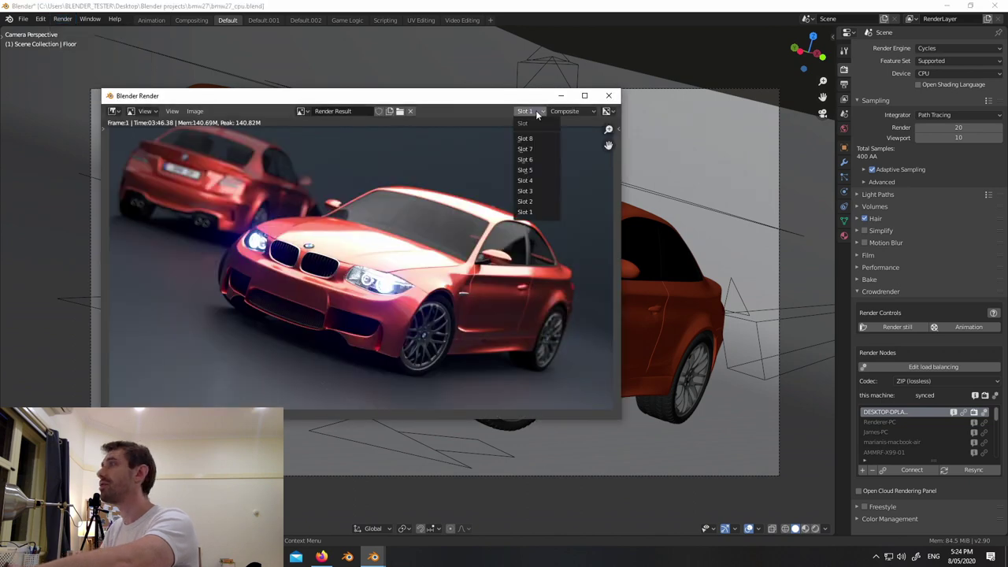
click(528, 202)
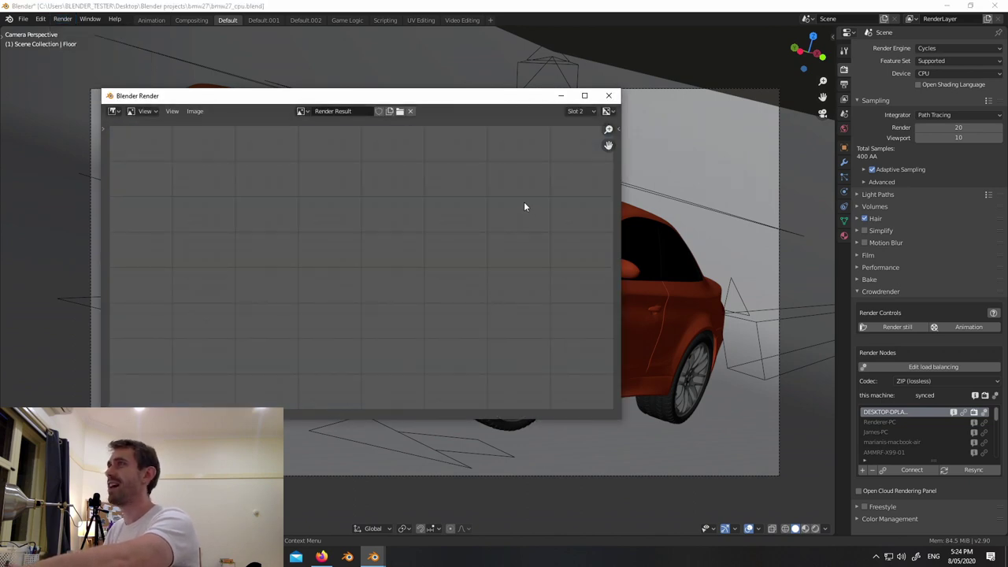
key(F12)
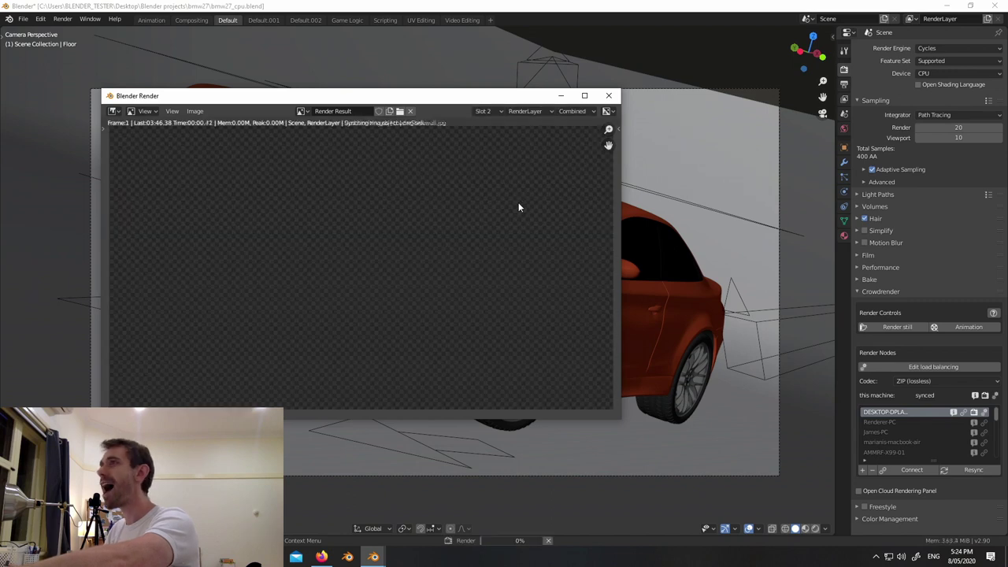
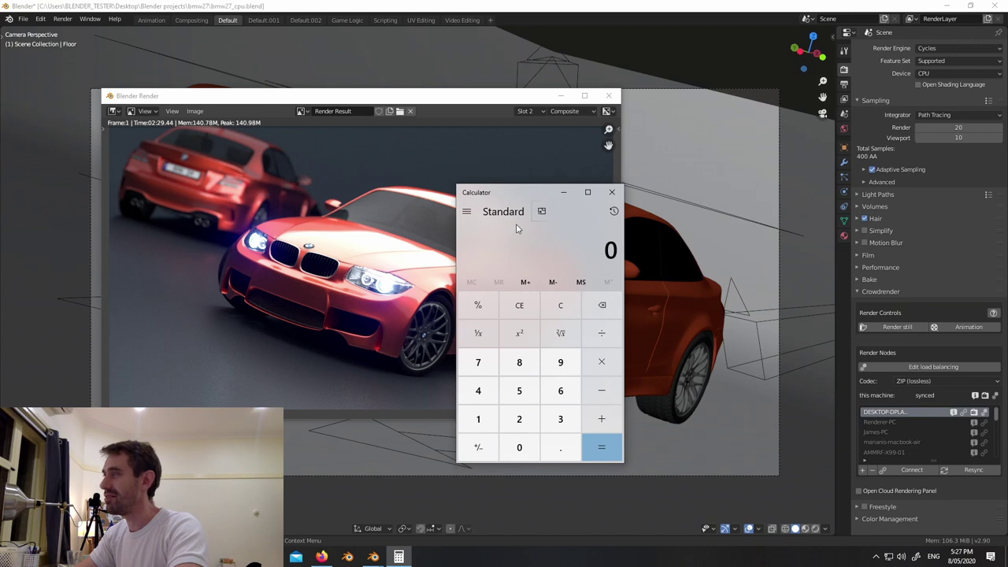
- Enter 150 as the dividend in Calculator and move the calculator clear of the render image
text(1510)
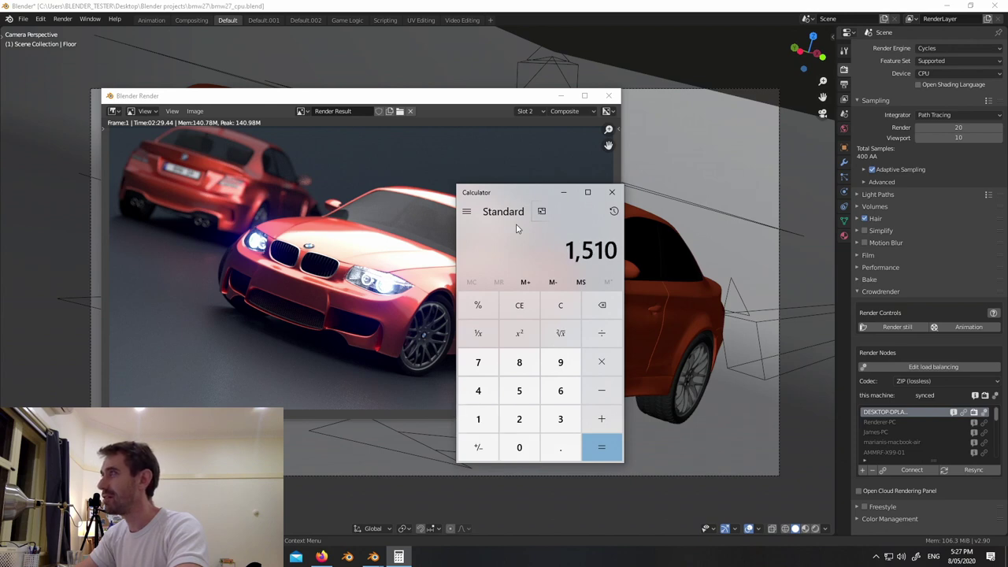
key(BackSpace)
key(BackSpace)
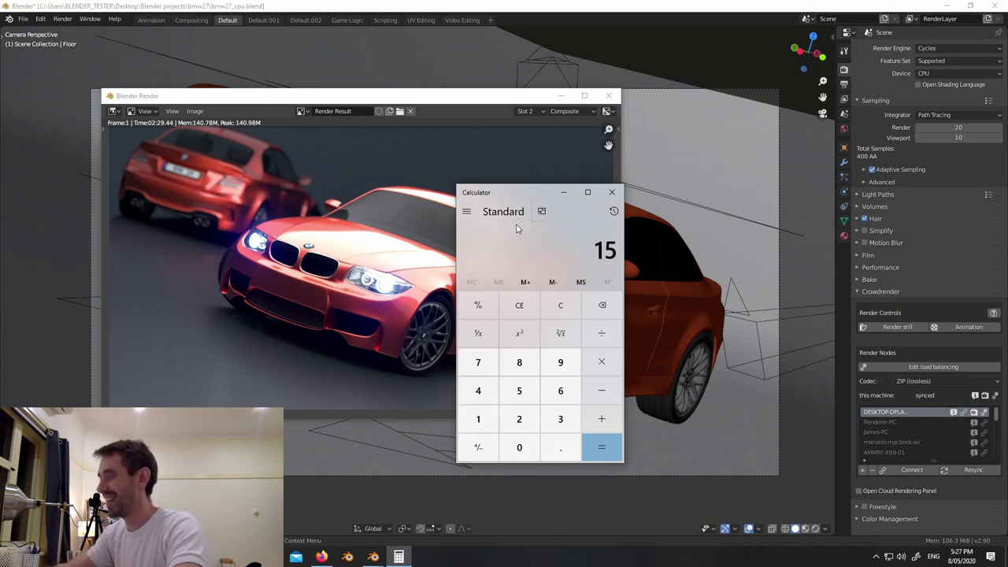
text(0)
key(slash)
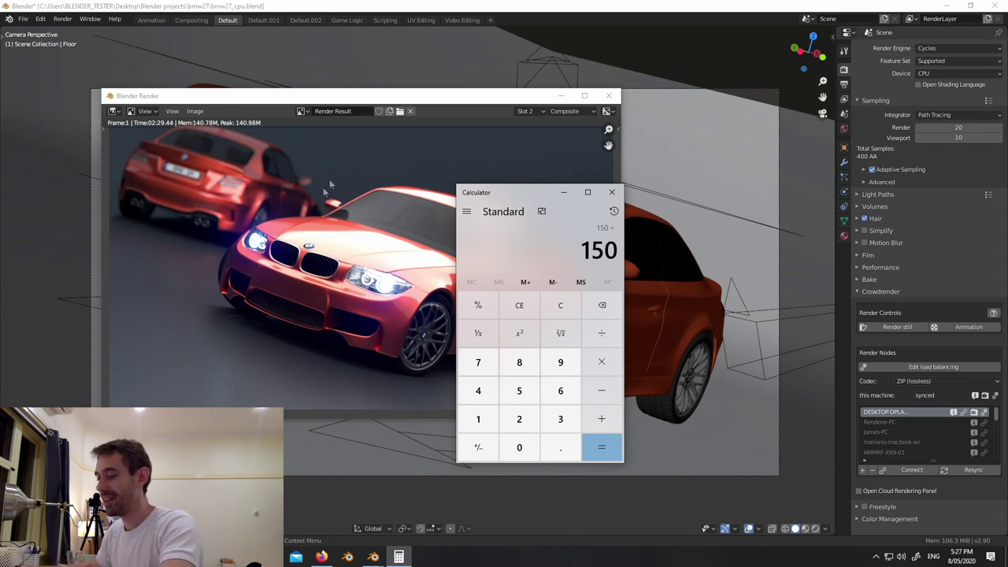
click(527, 193)
drag(526, 193, 706, 159)
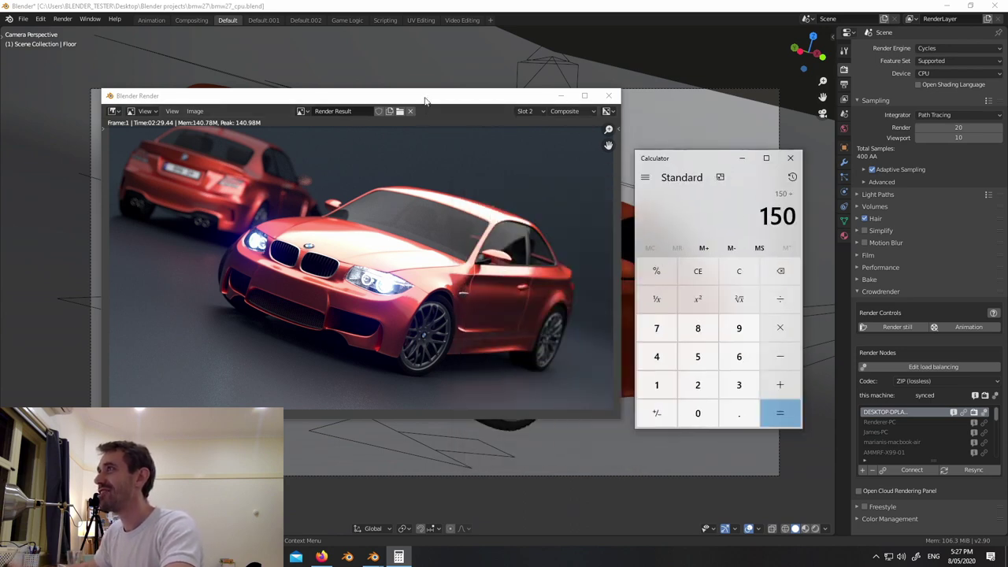
- Check the Slot 1 render time and complete the calculator division with 230 as the divisor
click(403, 204)
key(j)
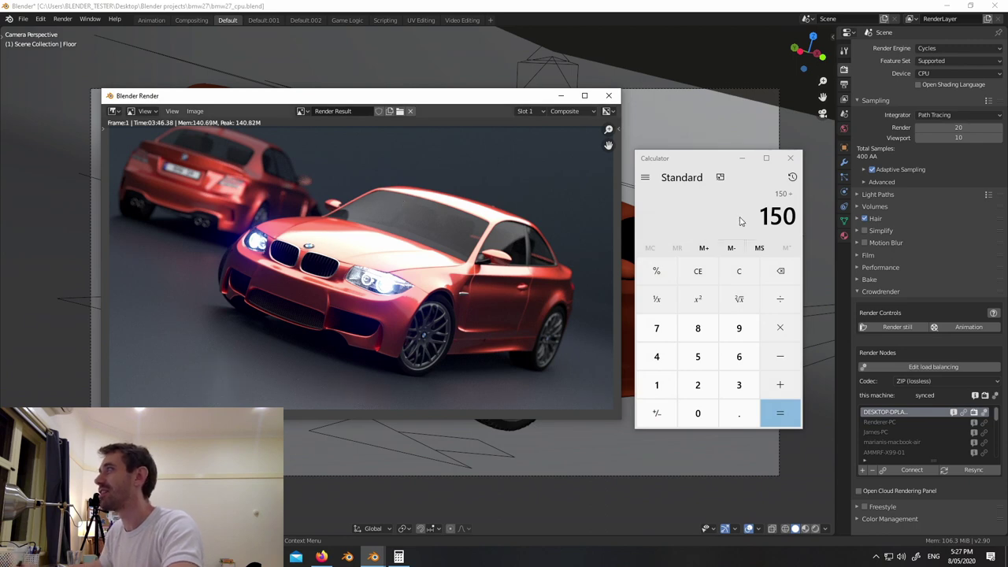
click(712, 162)
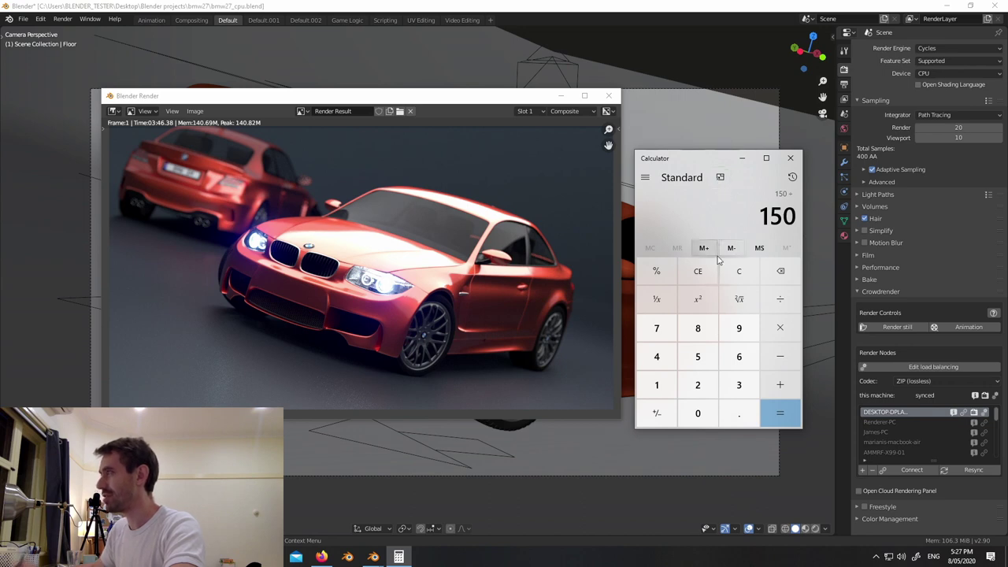
text(230)
key(Return)
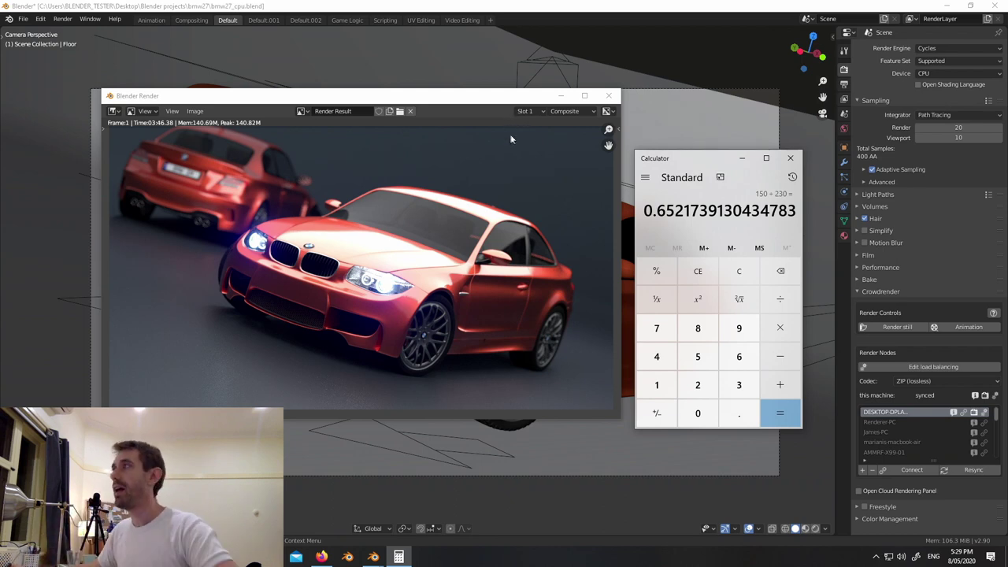
- Clear away the render and calculator windows, and widen the Properties editor to fit the full render node names
click(561, 95)
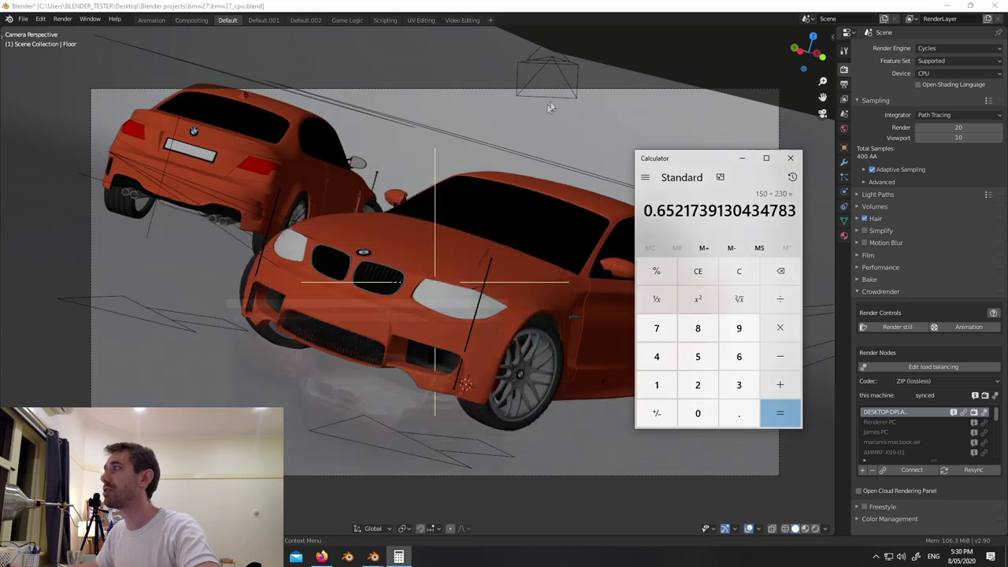
click(789, 160)
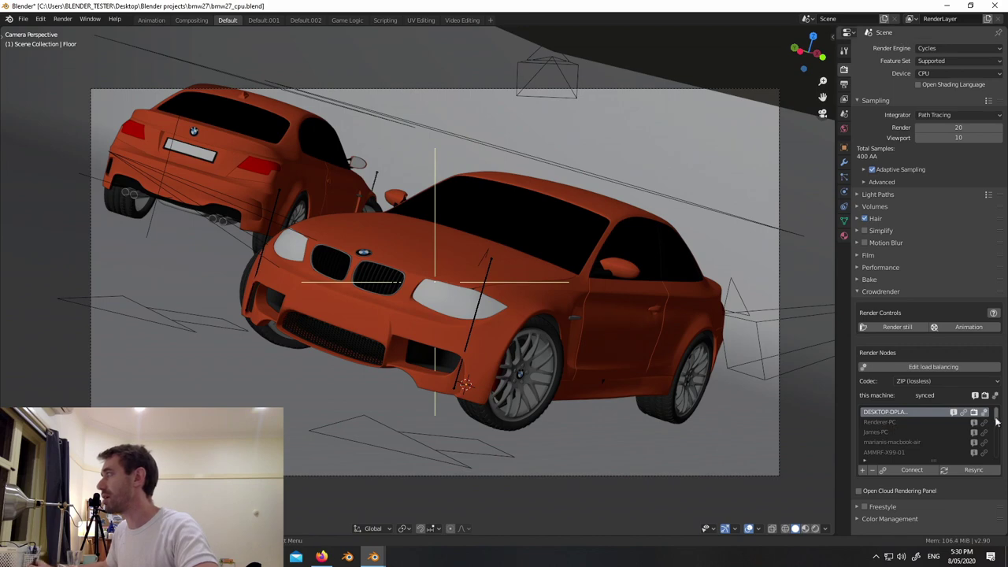
mouse_move(997, 416)
mouse_down()
mouse_move(997, 450)
mouse_move(994, 413)
mouse_up()
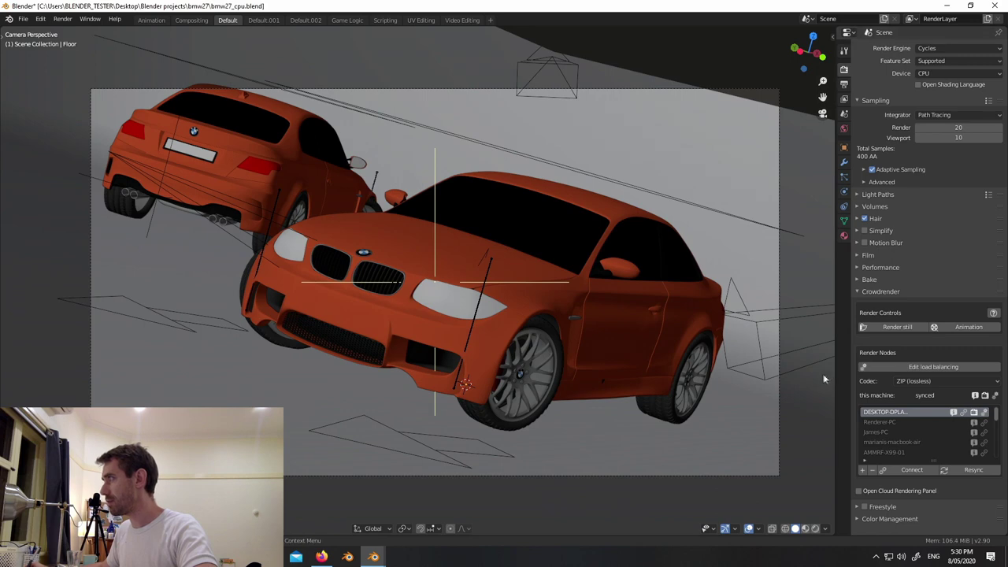
drag(836, 373, 799, 386)
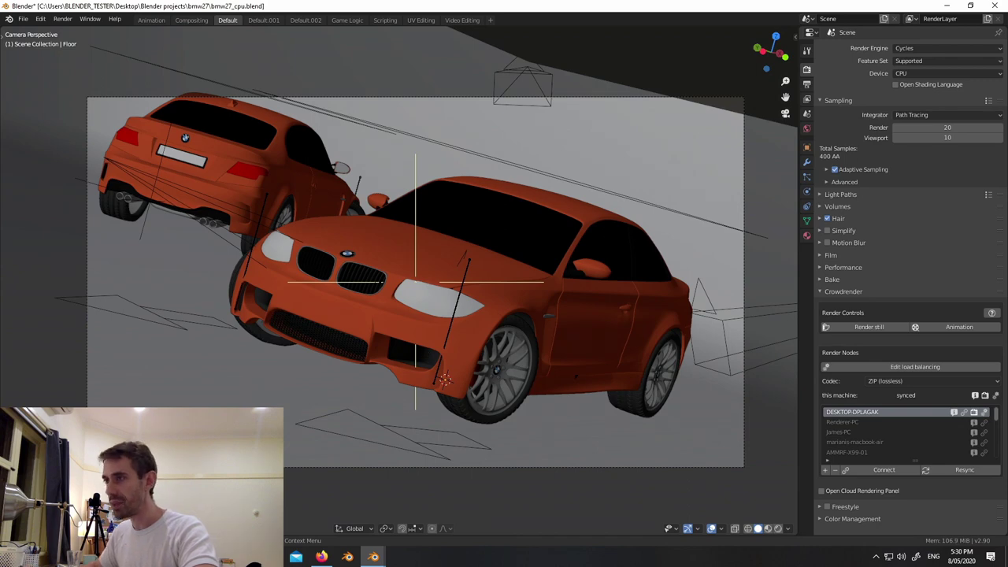
- Open SketchBook and draw a wide, flat rectangle with two upright rectangles side by side below it
click(16, 557)
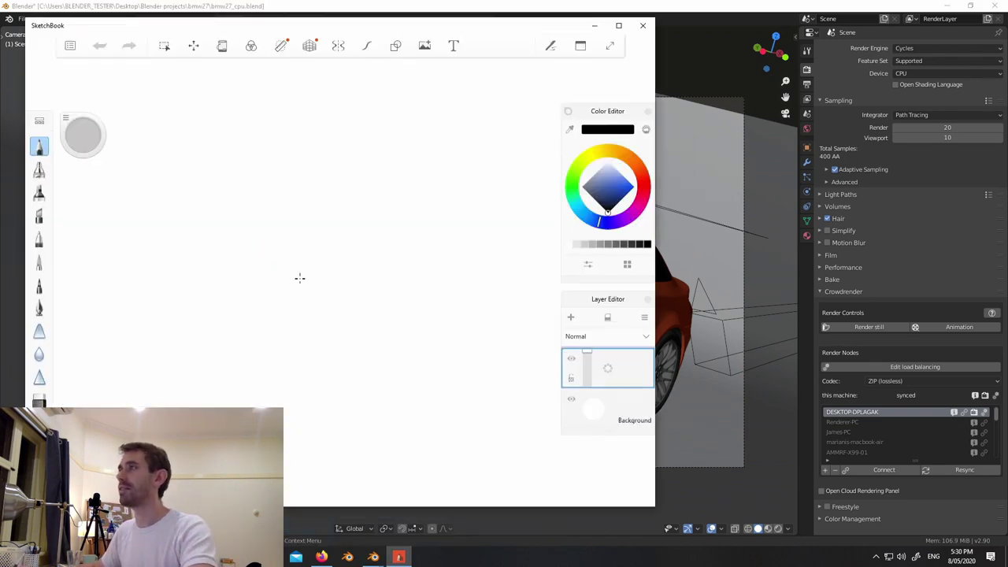
click(280, 50)
click(280, 50)
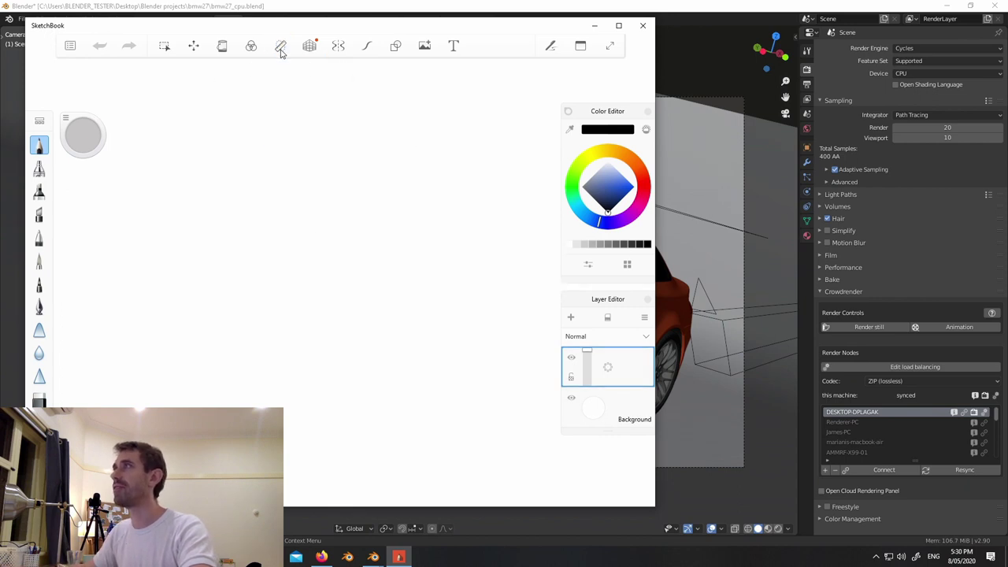
click(396, 46)
click(369, 72)
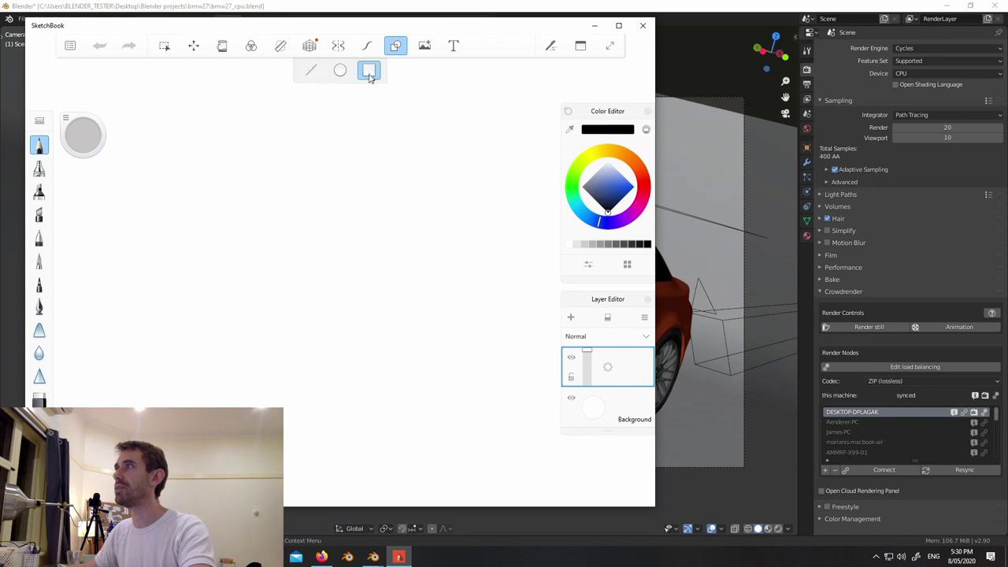
drag(236, 165, 392, 178)
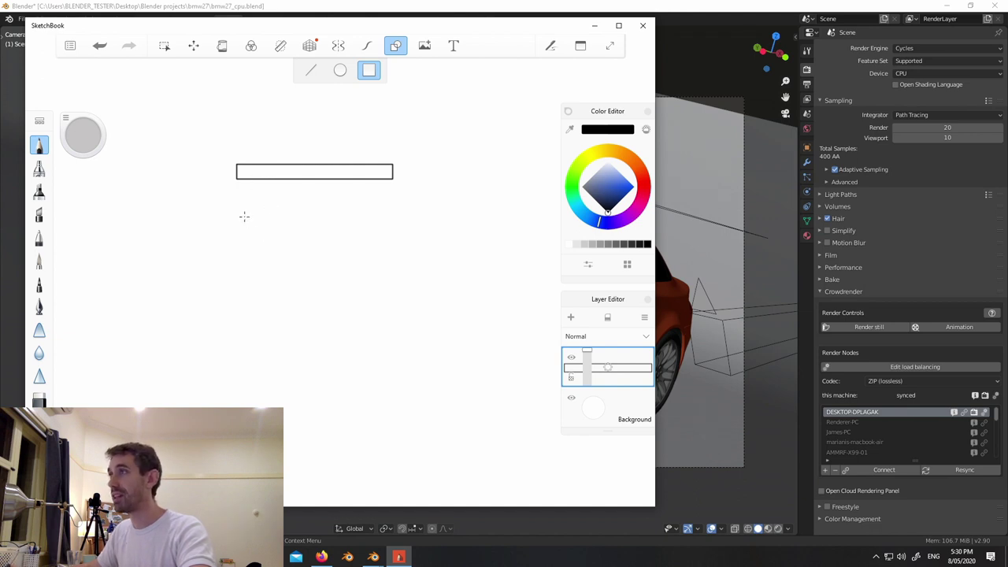
drag(245, 216, 281, 311)
drag(294, 218, 336, 307)
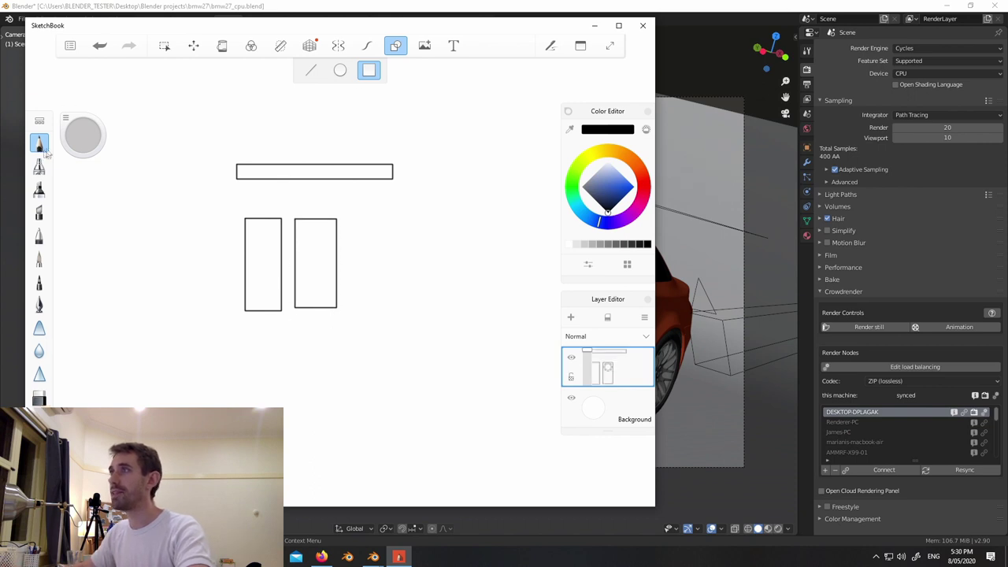
- Draw a freehand cable line from each upright rectangle up to the flat one, and close SketchBook
click(391, 50)
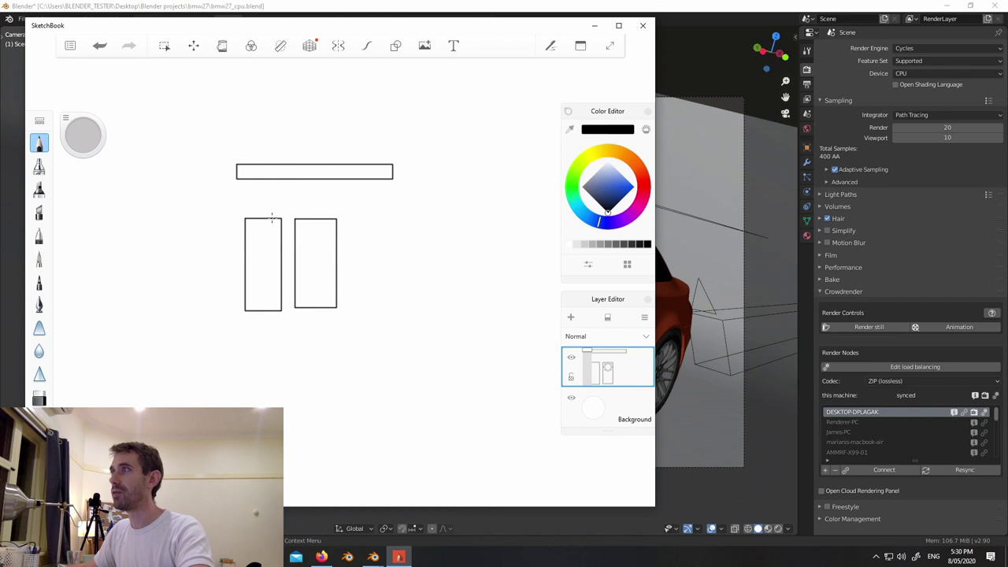
drag(271, 218, 275, 171)
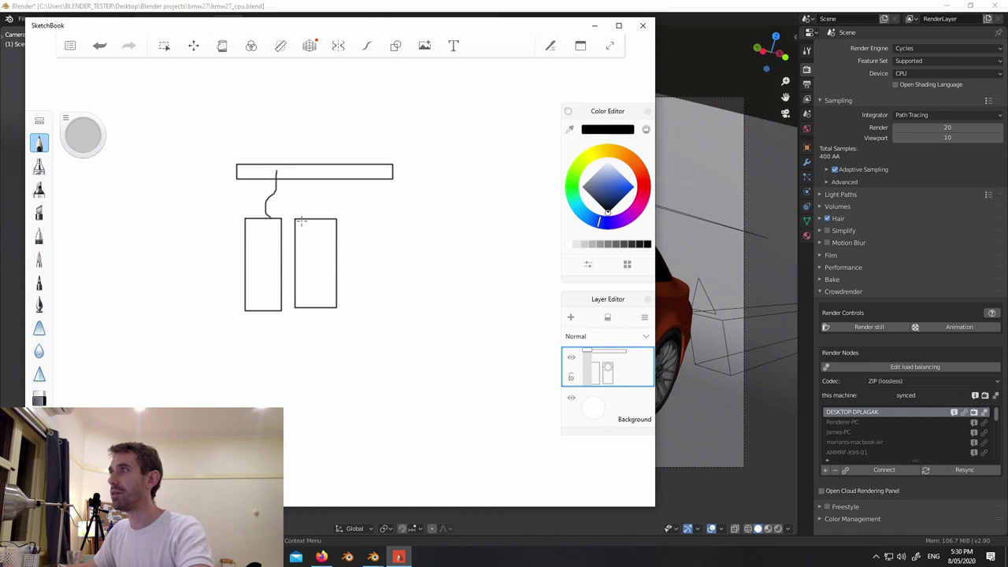
drag(302, 219, 286, 169)
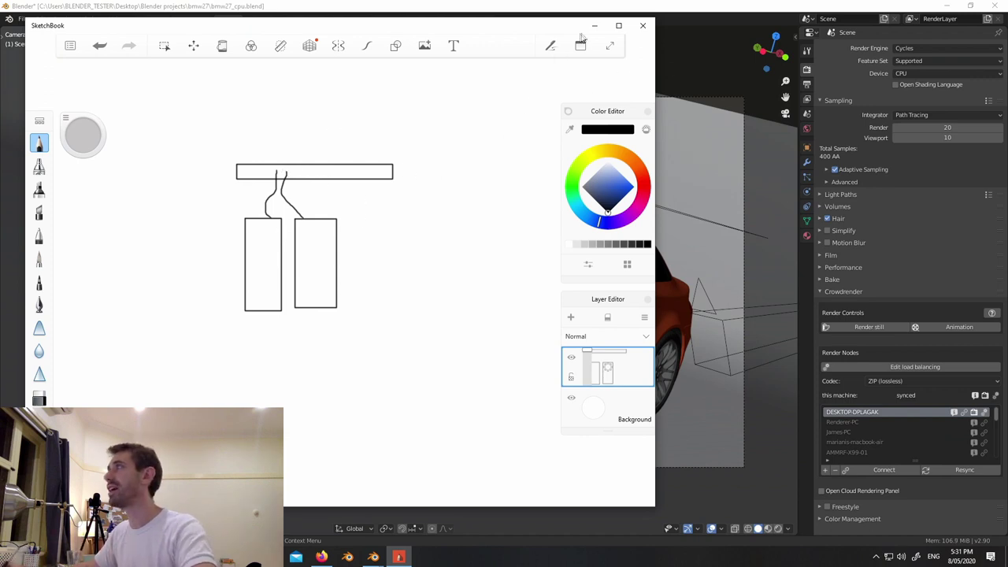
click(642, 28)
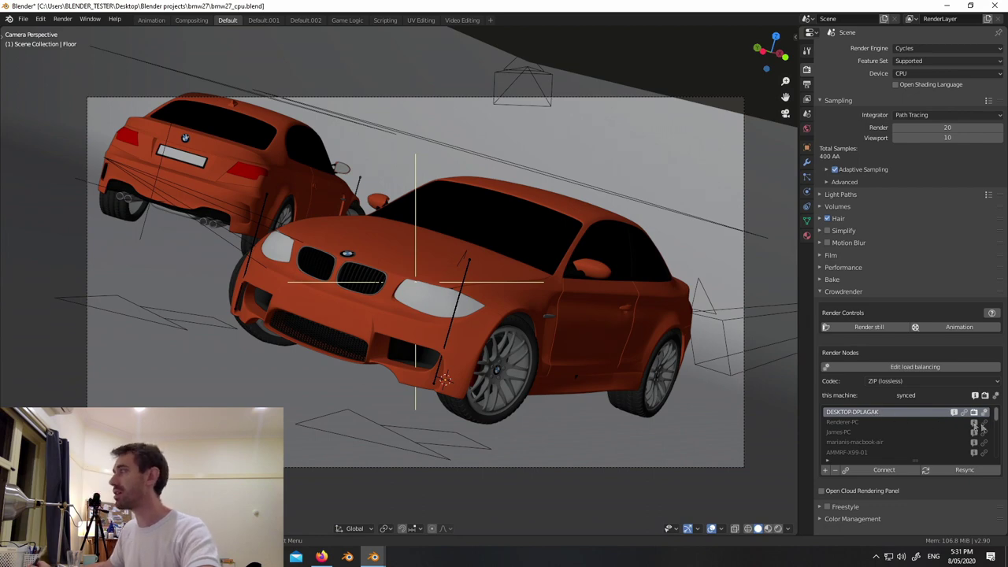
- Connect the DESKTOP-DPLAGAK render node in Crowdrender and accept its listed IP address
scroll(998, 420, down, 1)
scroll(997, 419, up, 1)
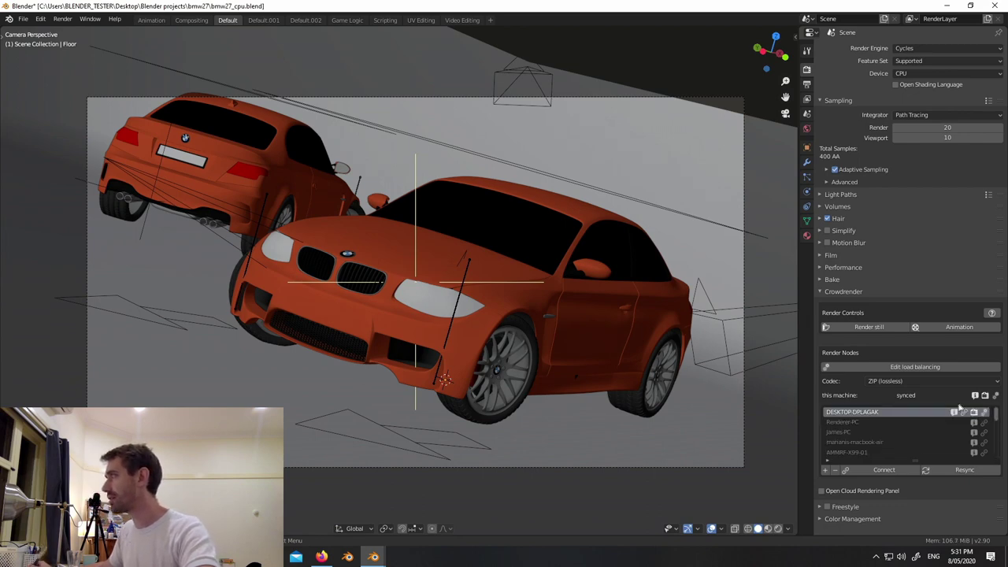
click(964, 412)
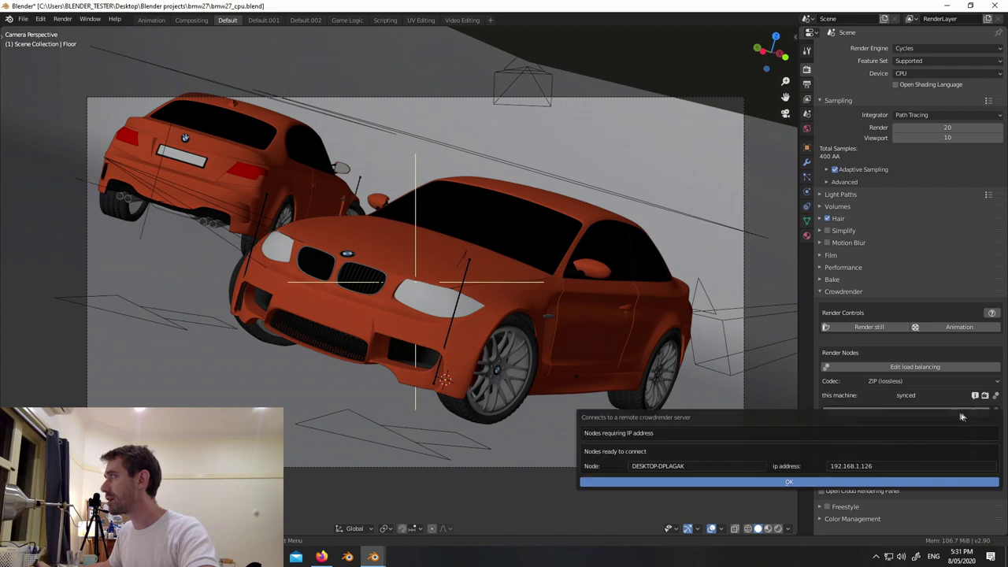
click(888, 482)
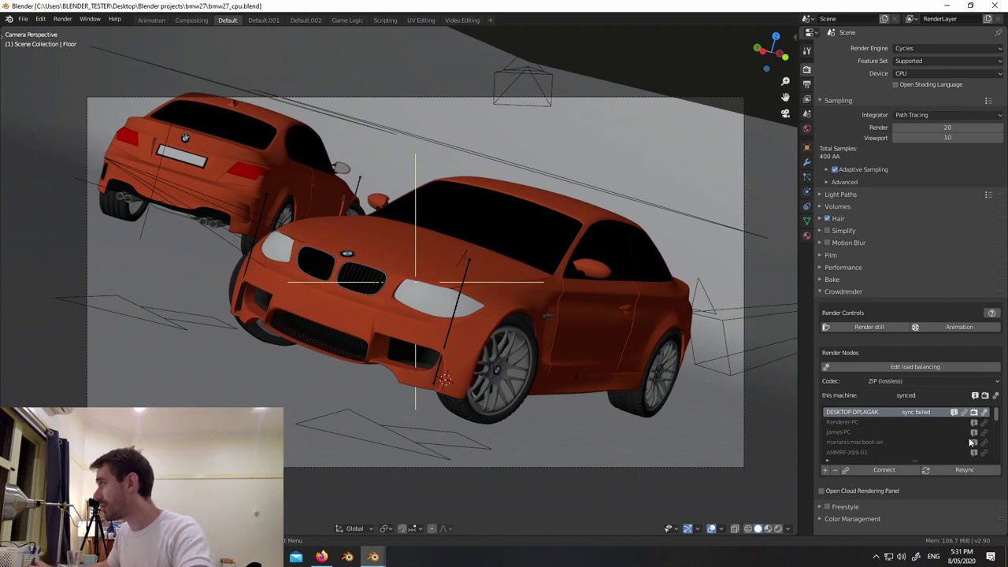
- Resync the scene with the connected DESKTOP-DPLAGAK render node
click(965, 470)
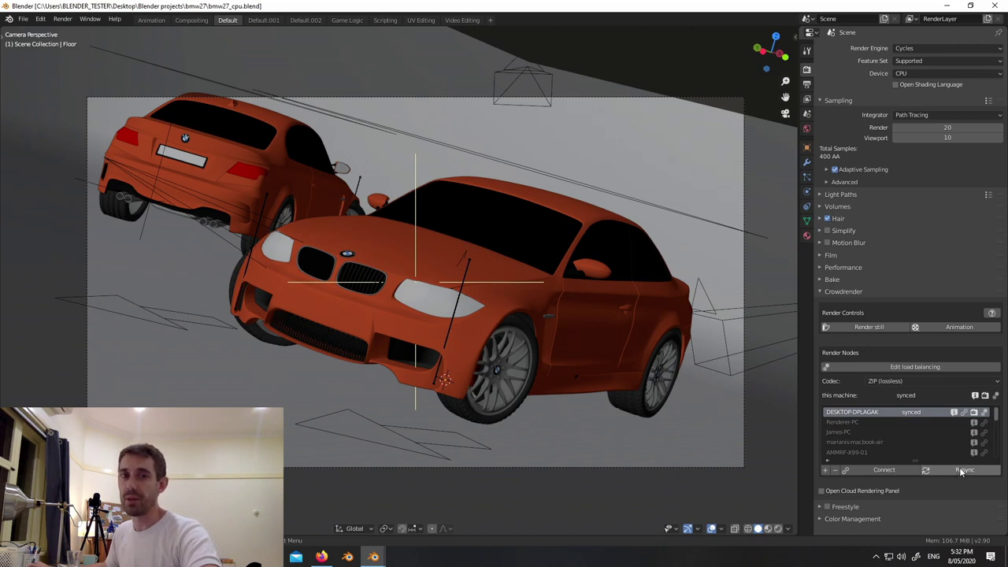
click(960, 470)
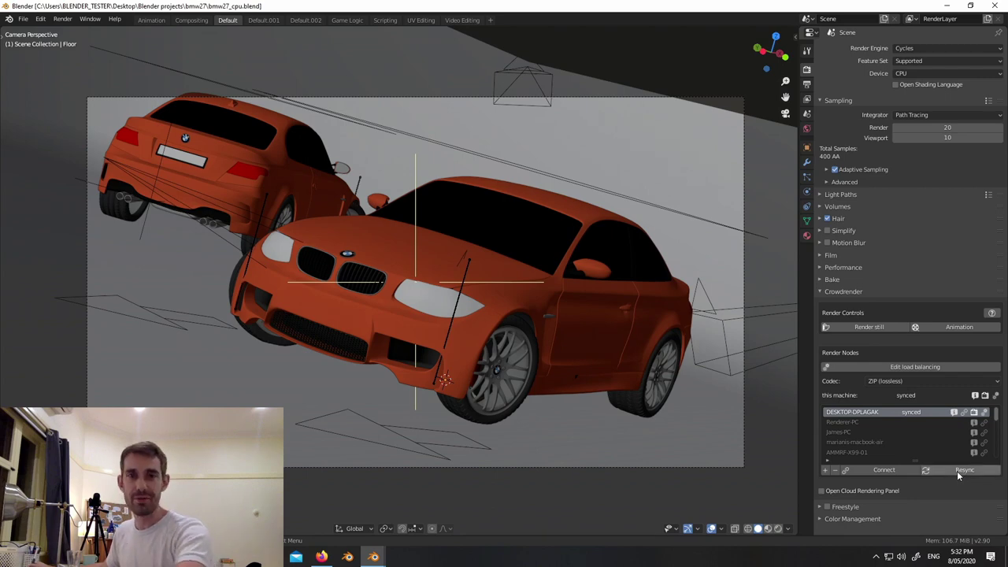
click(959, 469)
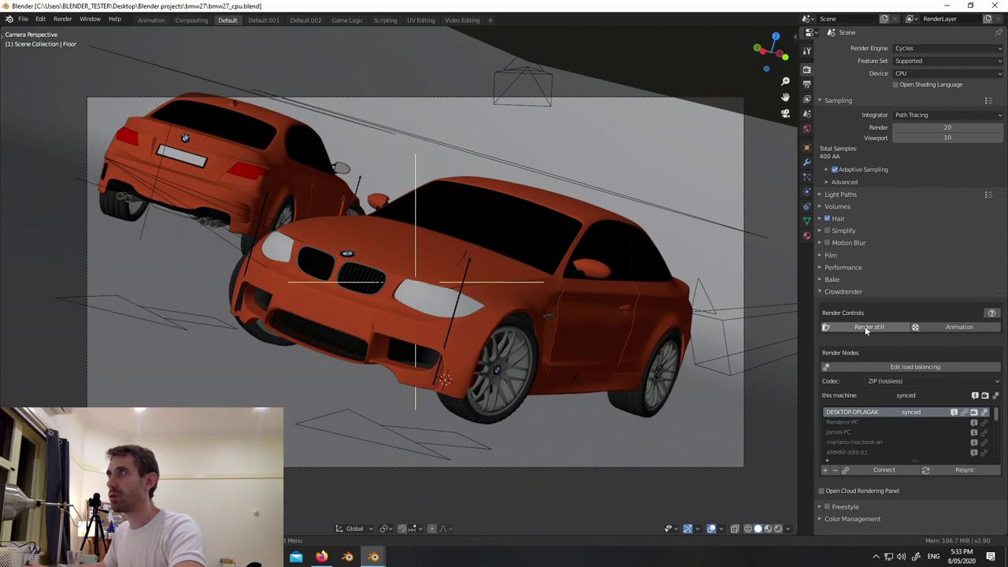
- Reopen the render result and switch from Slot 1 to Slot 2 to review the adaptive sampling render time
click(63, 19)
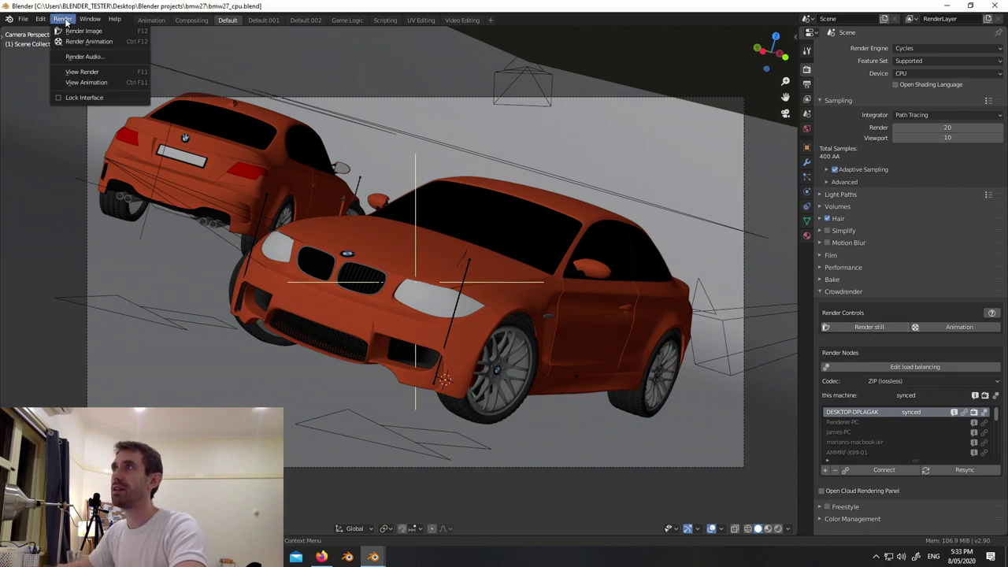
click(87, 69)
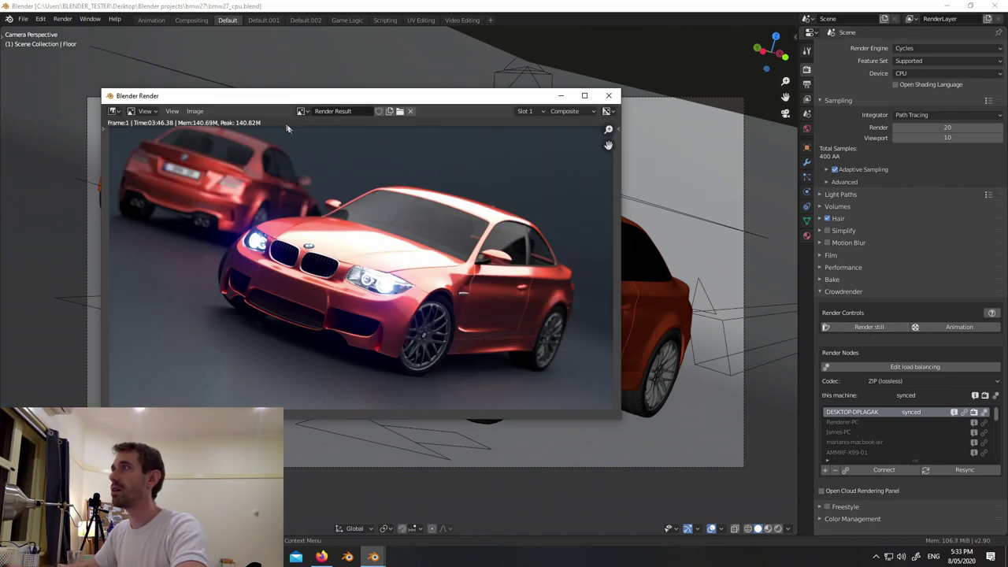
click(530, 111)
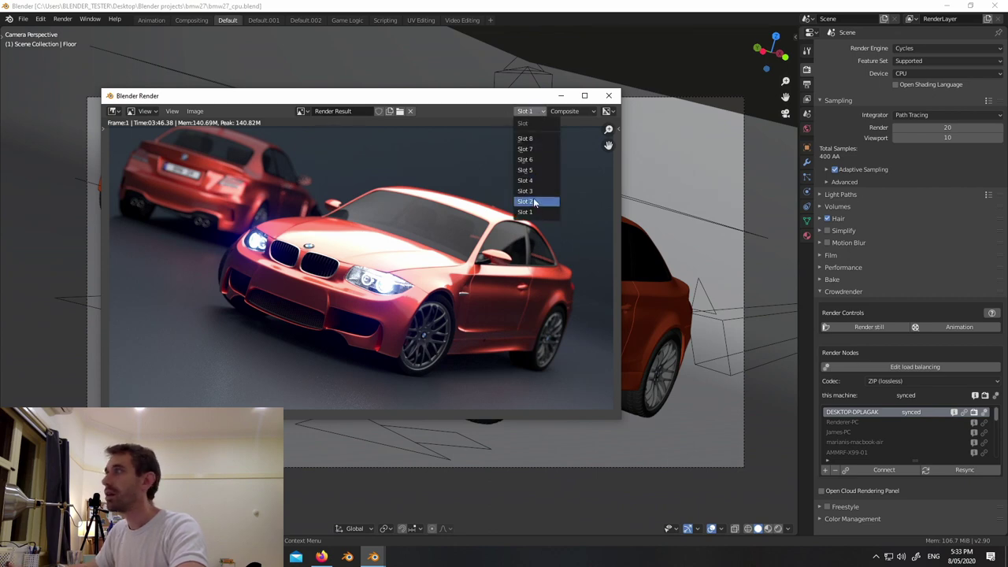
click(535, 201)
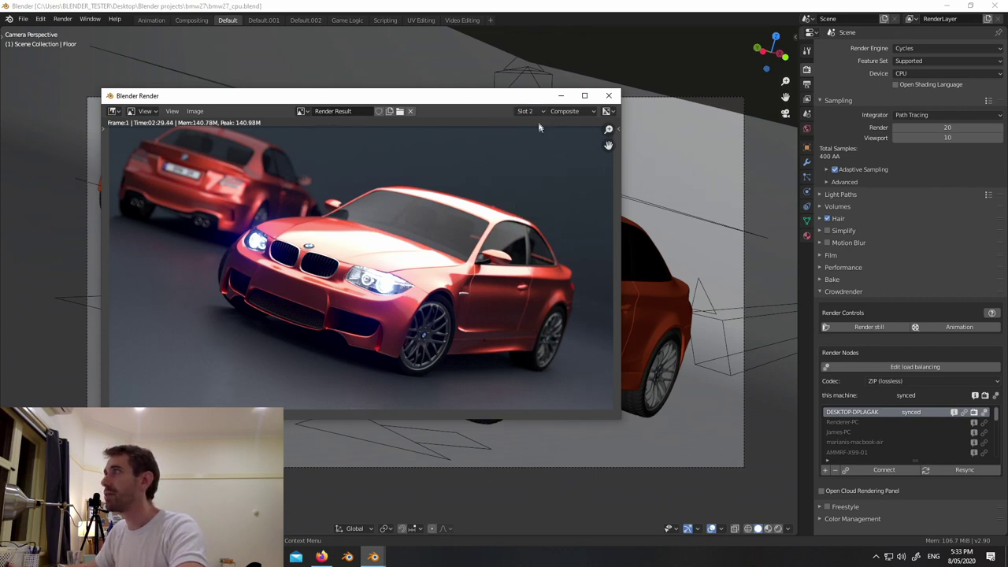
- Compare the render times in Slot 1 and Slot 2, and select the empty Slot 3 for the next render
key(j)
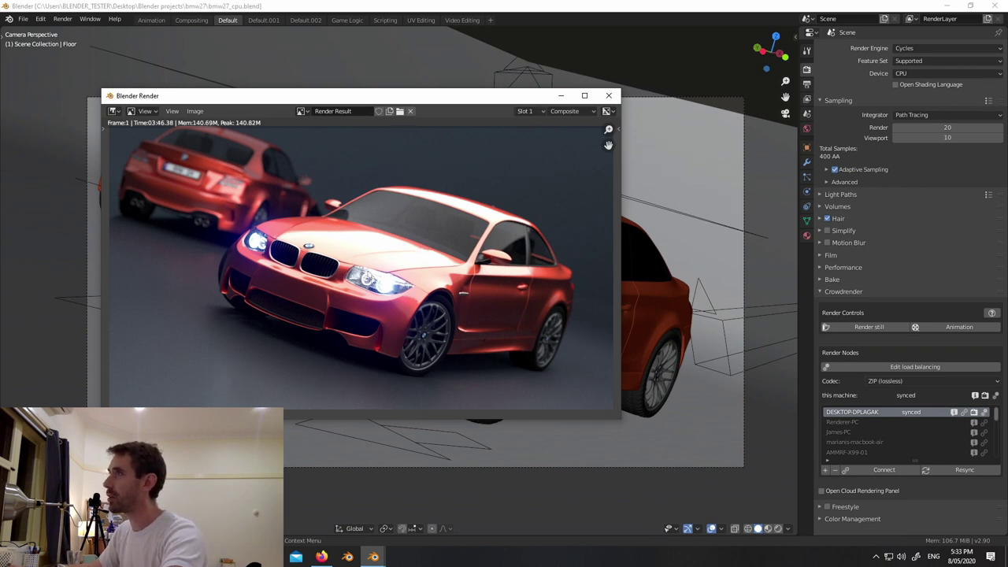
click(526, 111)
click(536, 204)
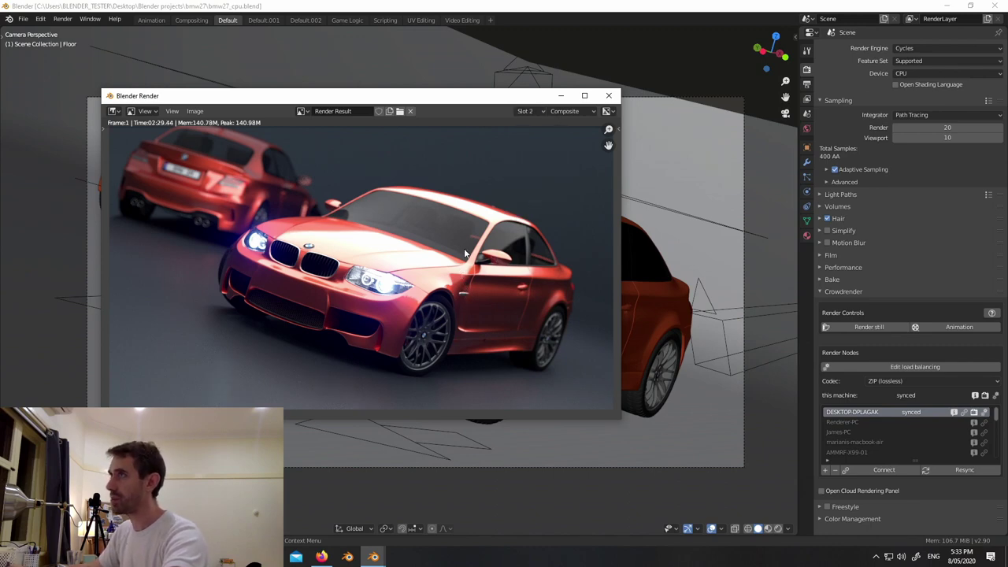
click(536, 113)
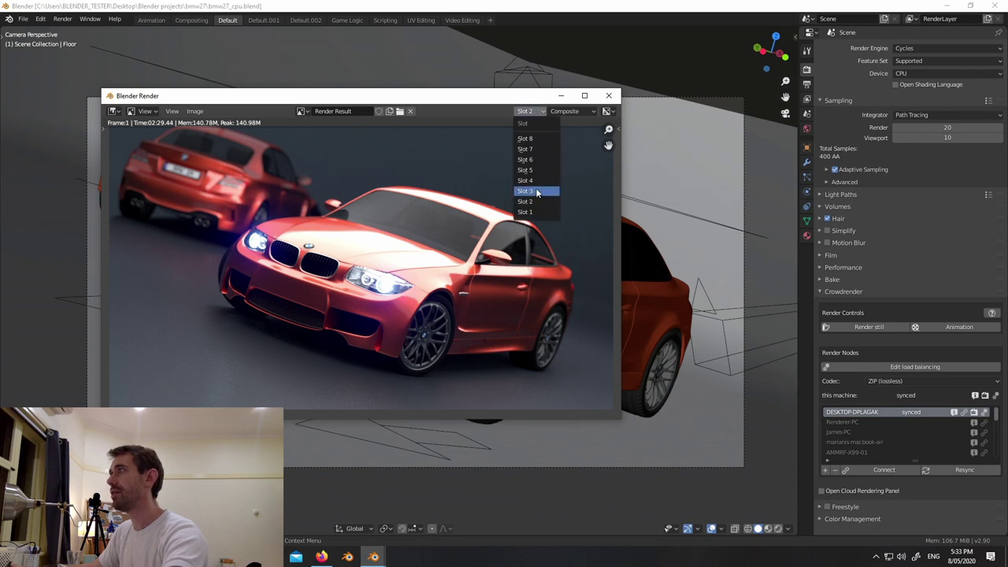
click(531, 194)
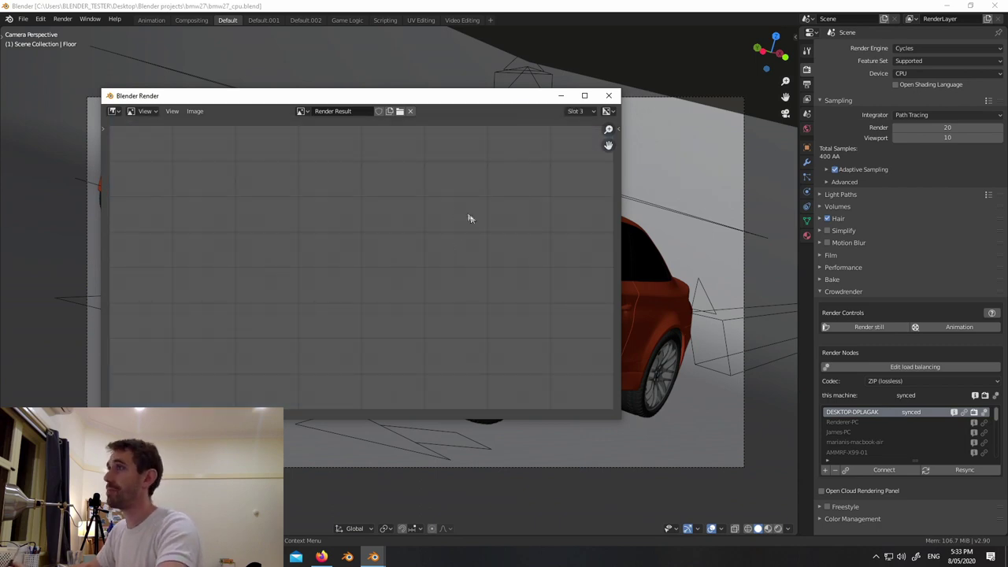
click(884, 329)
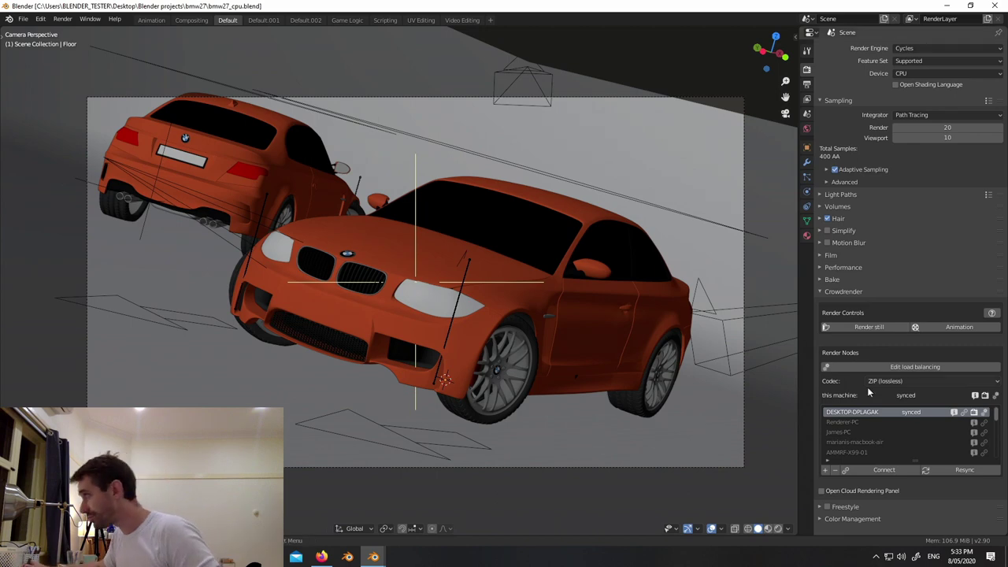
click(863, 327)
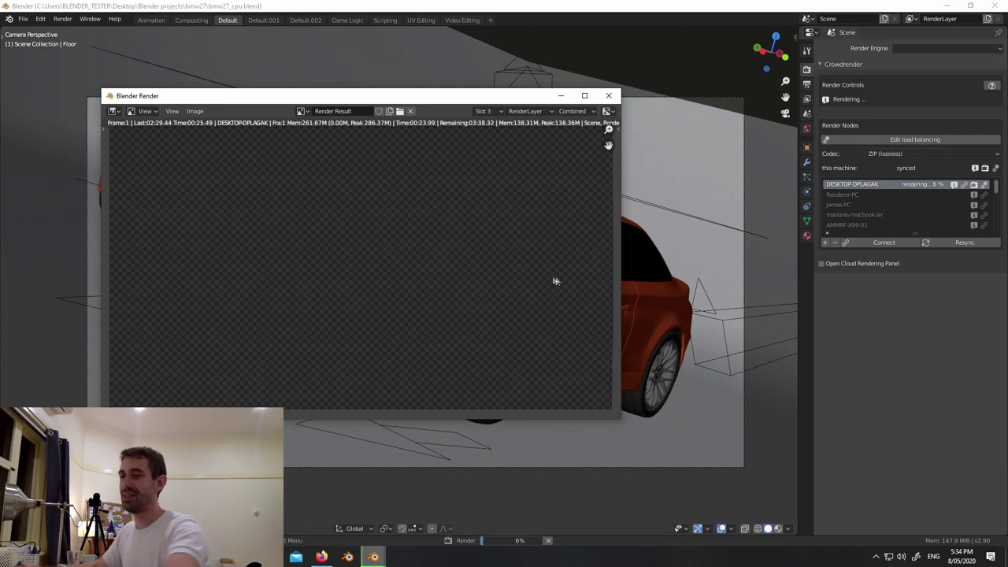
key(Escape)
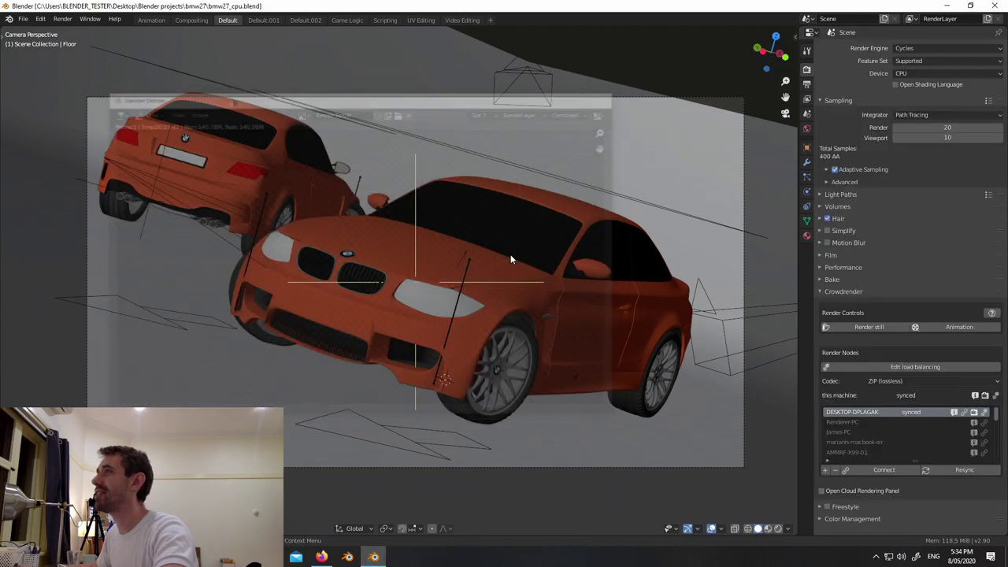
key(Escape)
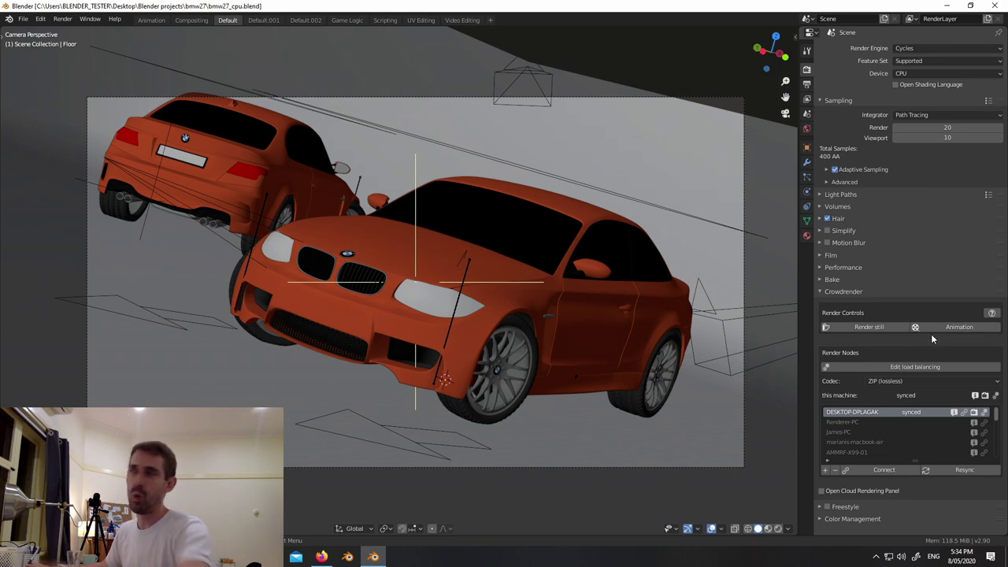
- Enable manual load balancing in Crowdrender and set the DESKTOP-DPLAGAK node's manual render tile size to 0.4
click(967, 367)
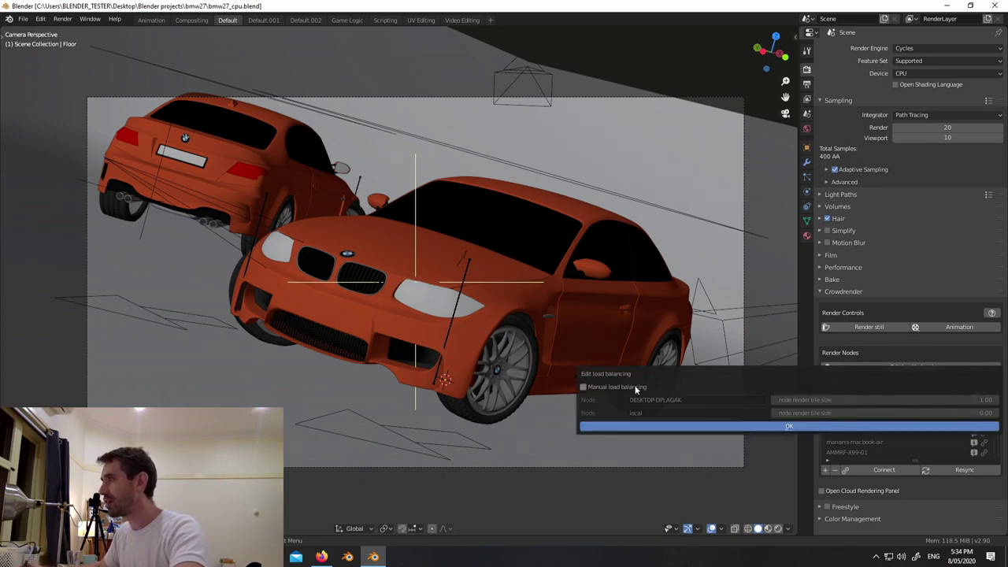
click(638, 387)
click(913, 399)
text(0.001)
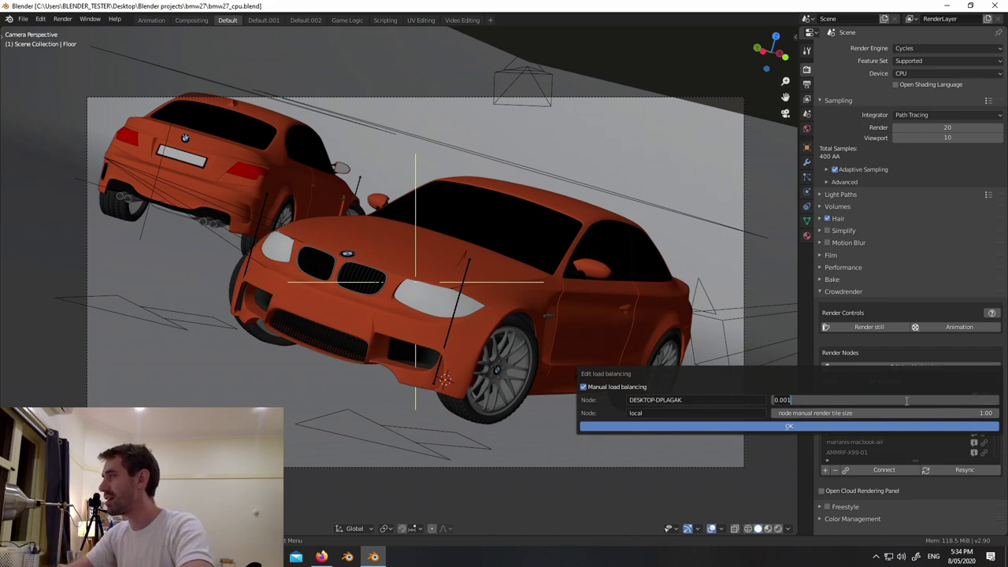
key(BackSpace)
key(BackSpace)
key(BackSpace)
key(BackSpace)
text(.4)
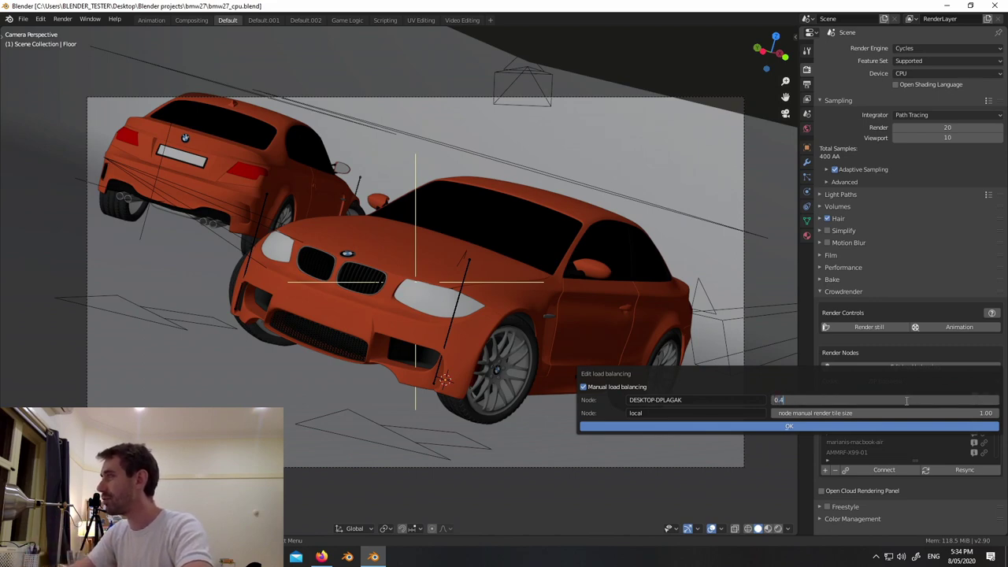
key(Return)
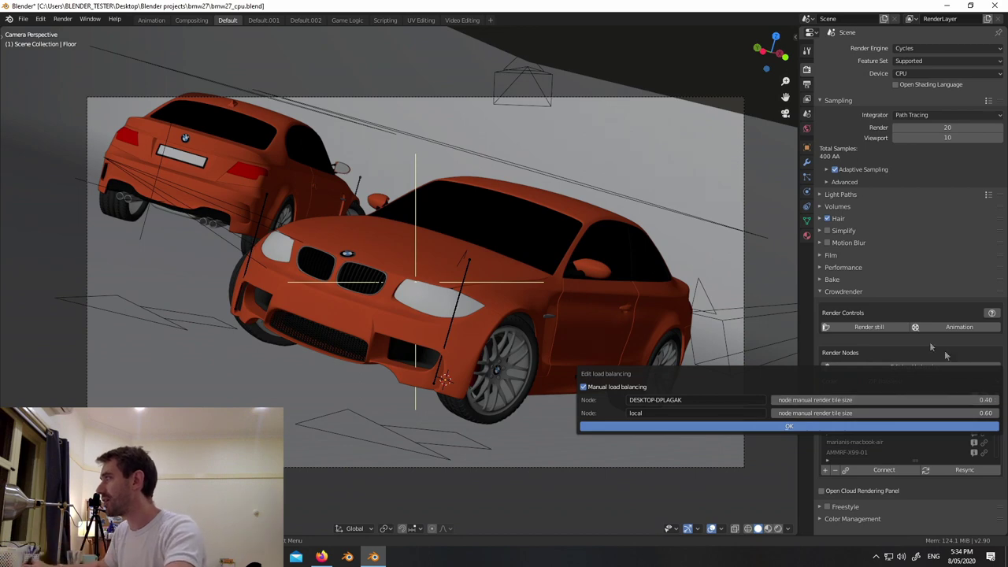
click(791, 428)
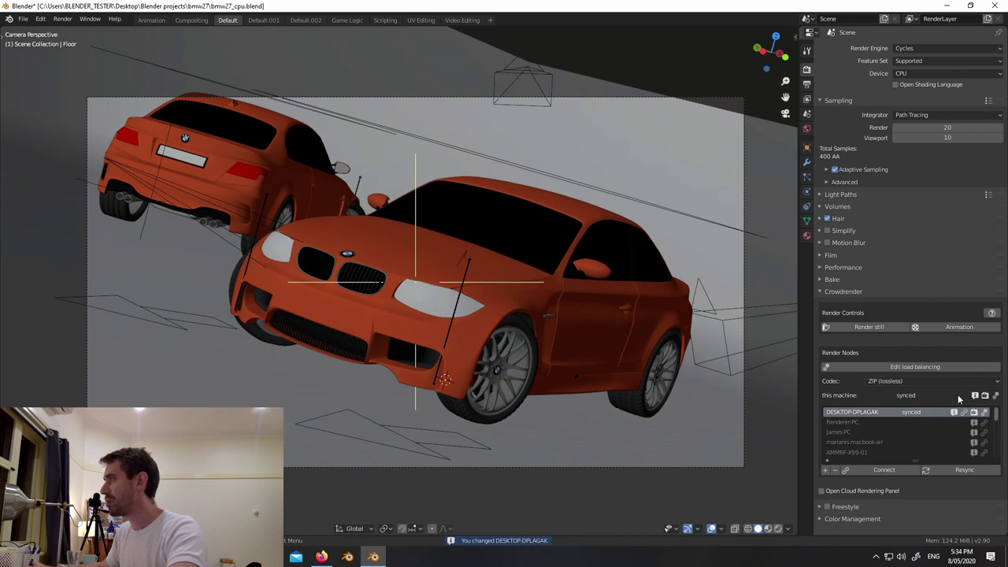
- Render the still image through Crowdrender into Slot 3, and select the empty Slot 4 for the next render
click(872, 326)
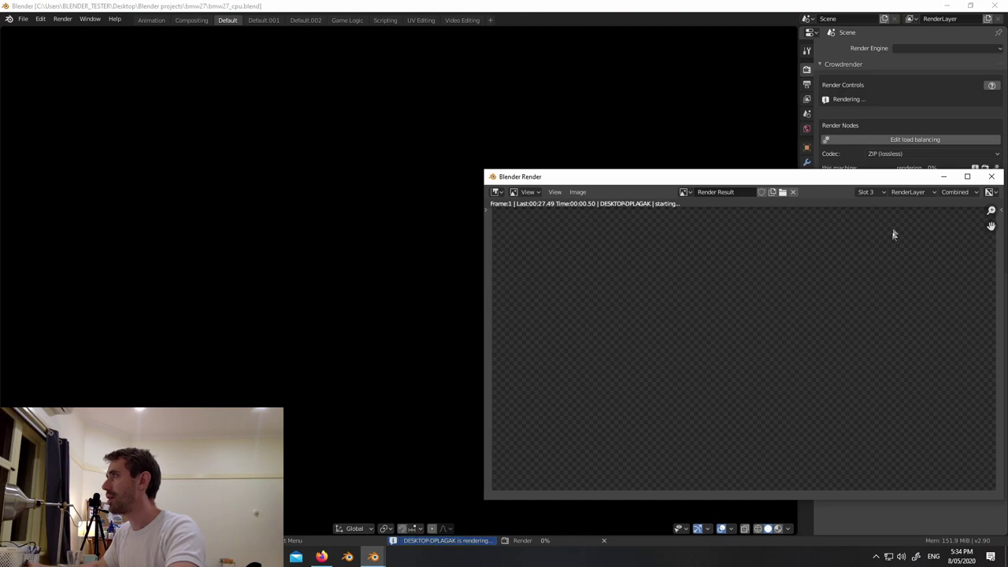
drag(854, 180, 465, 112)
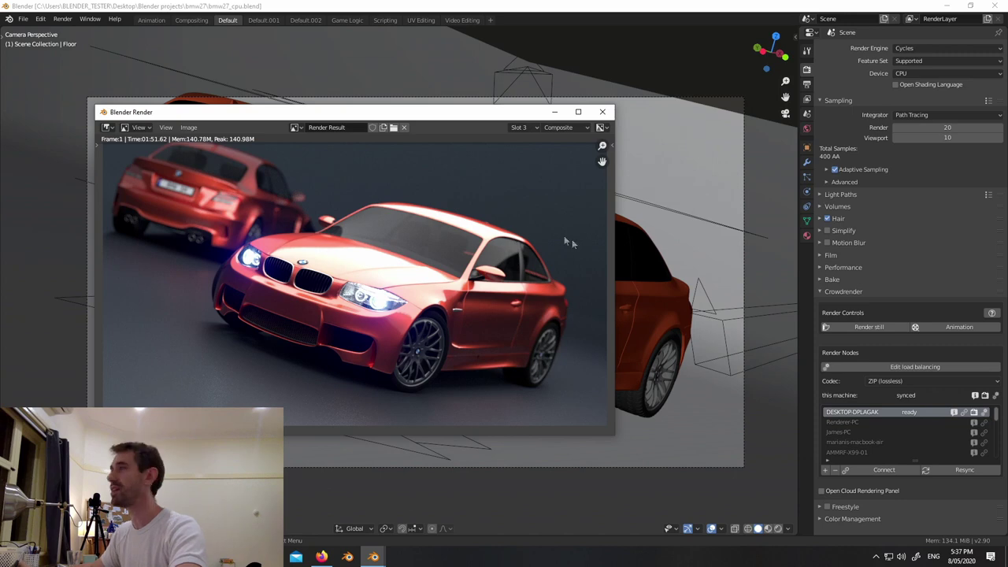
click(515, 128)
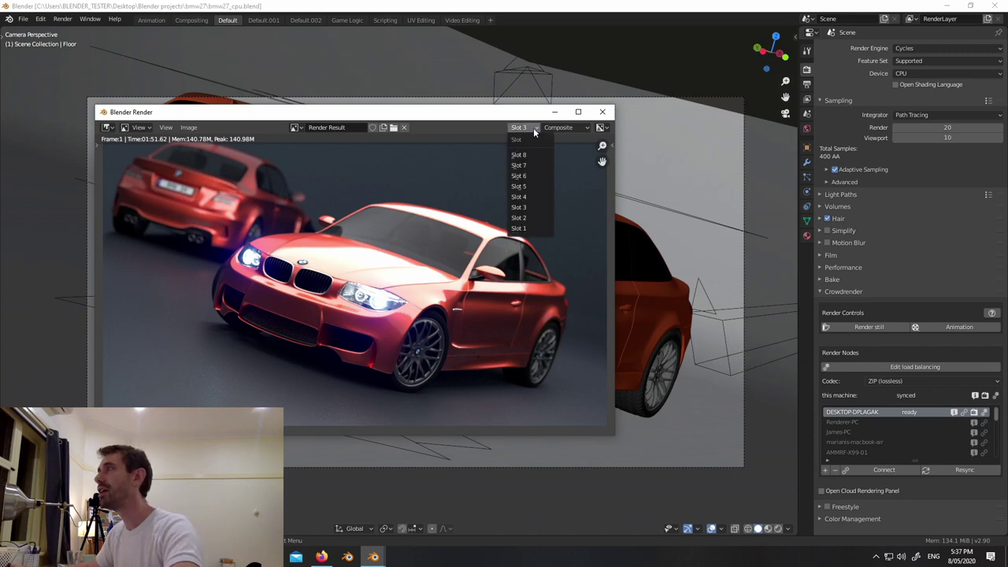
click(535, 200)
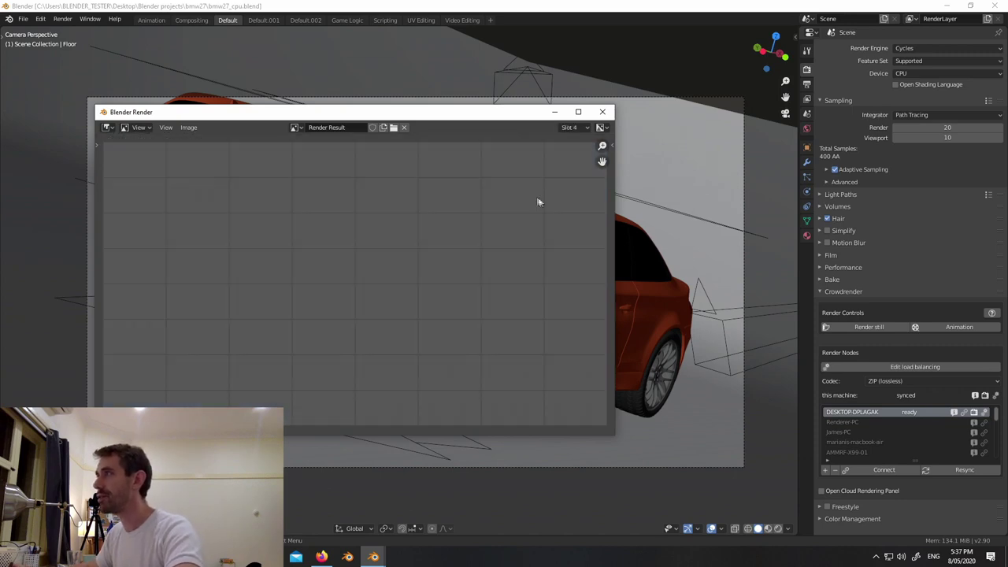
- Edit the Crowdrender load balancing so the DESKTOP-DPLAGAK node's manual render tile size is 0.35
click(946, 368)
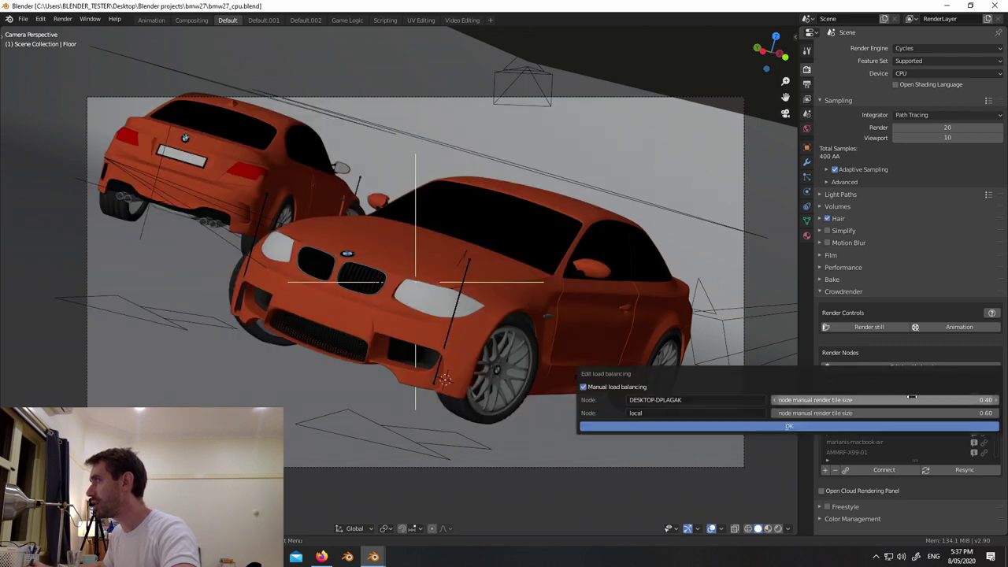
click(903, 399)
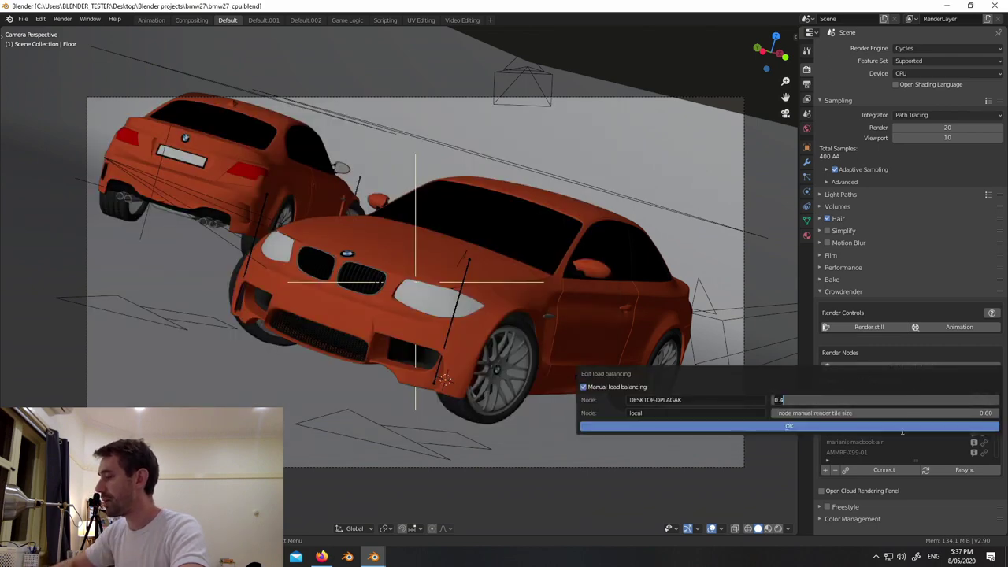
key(BackSpace)
key(BackSpace)
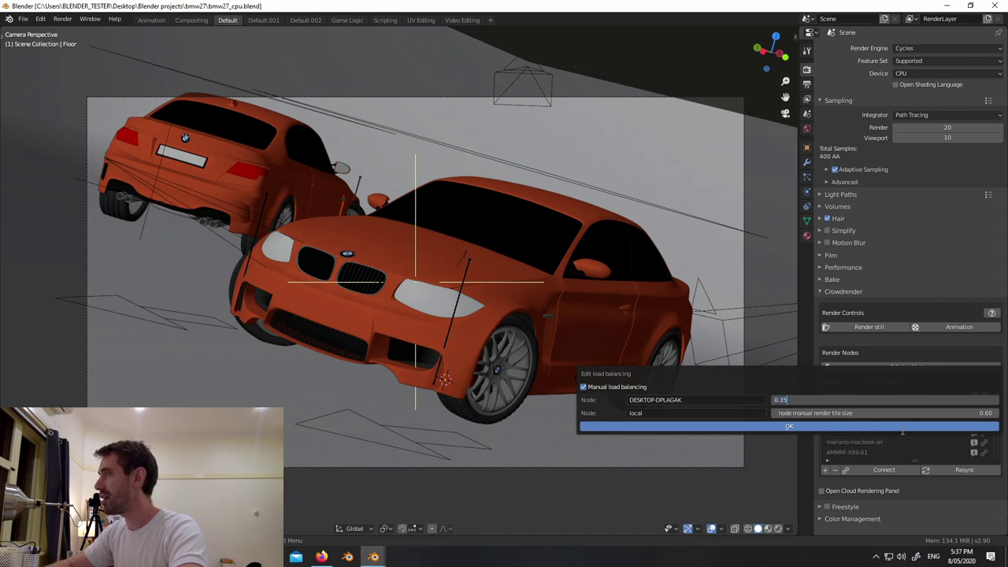
text(.35)
key(Return)
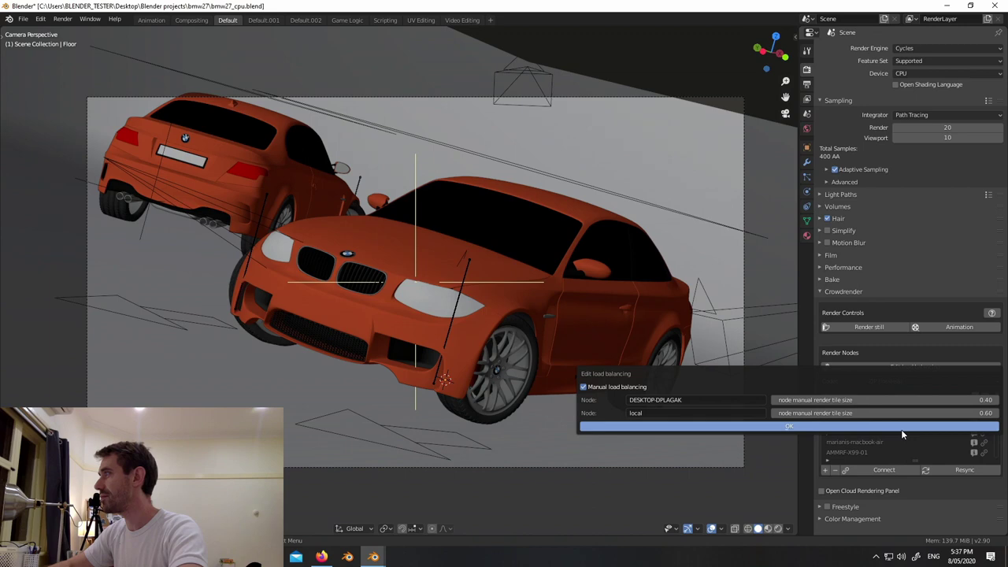
click(843, 398)
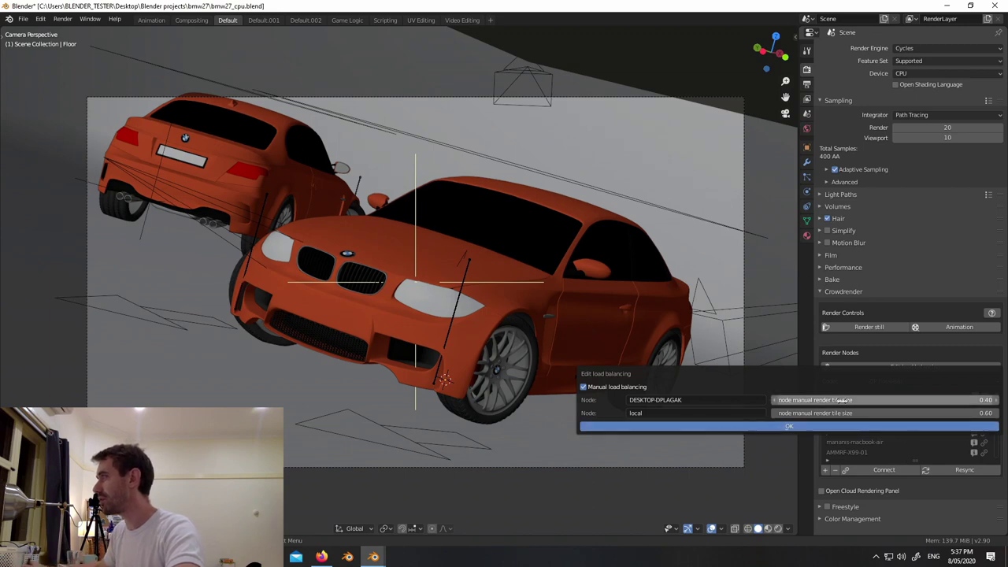
key(BackSpace)
key(BackSpace)
text(.3)
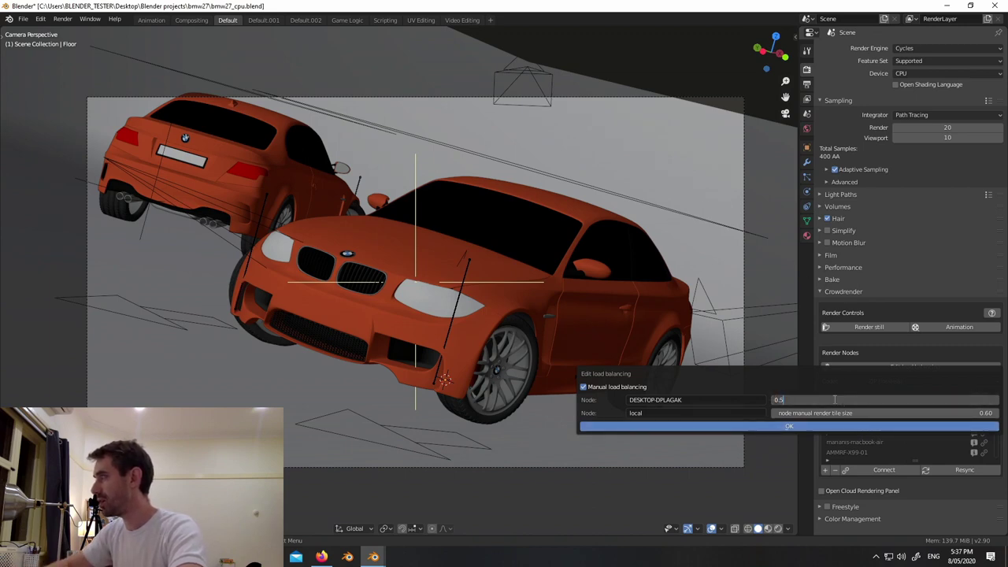
text(5)
key(Return)
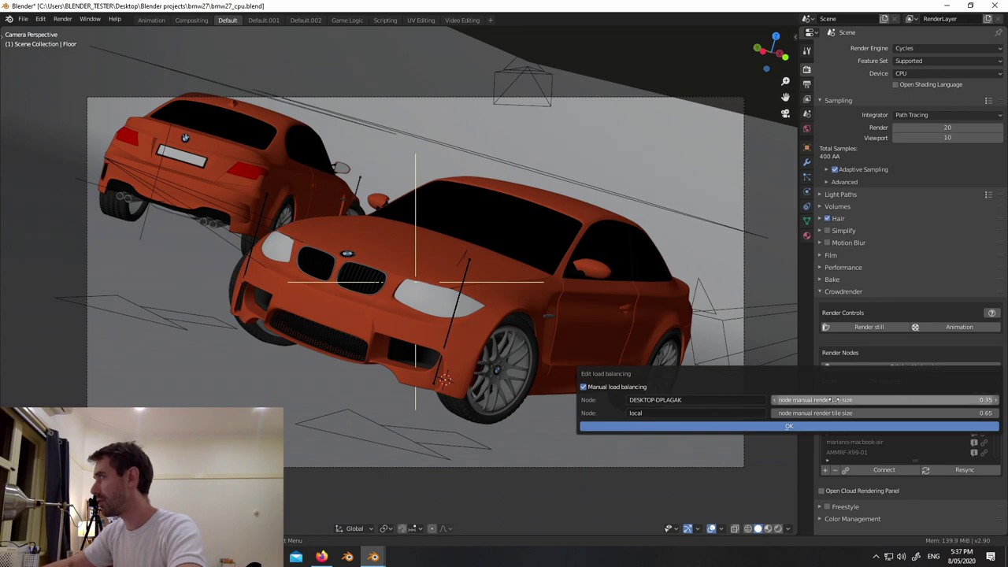
click(803, 429)
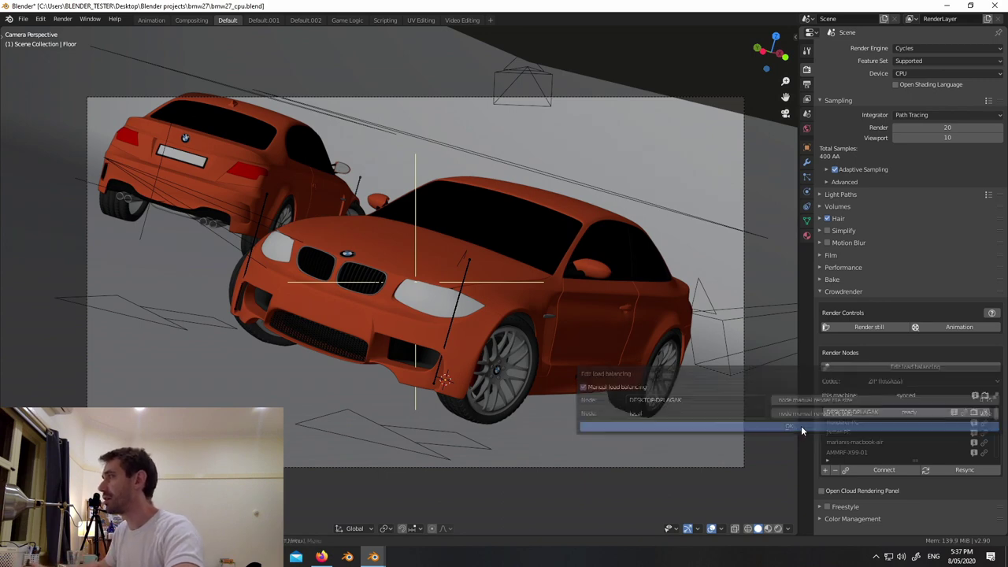
- Render the still image through Crowdrender into Slot 4 and compare its render time with Slots 1 and 2
click(868, 326)
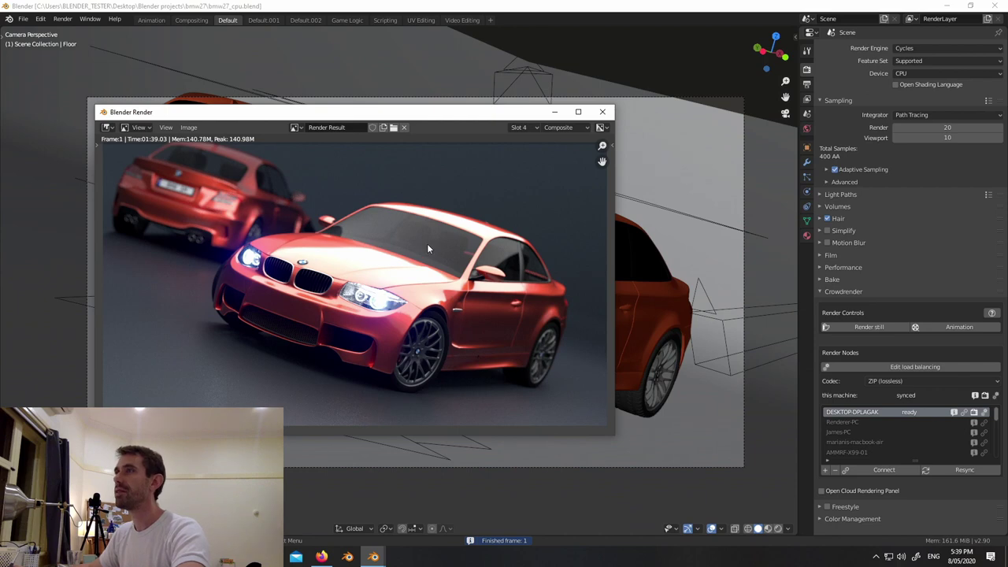
key(j)
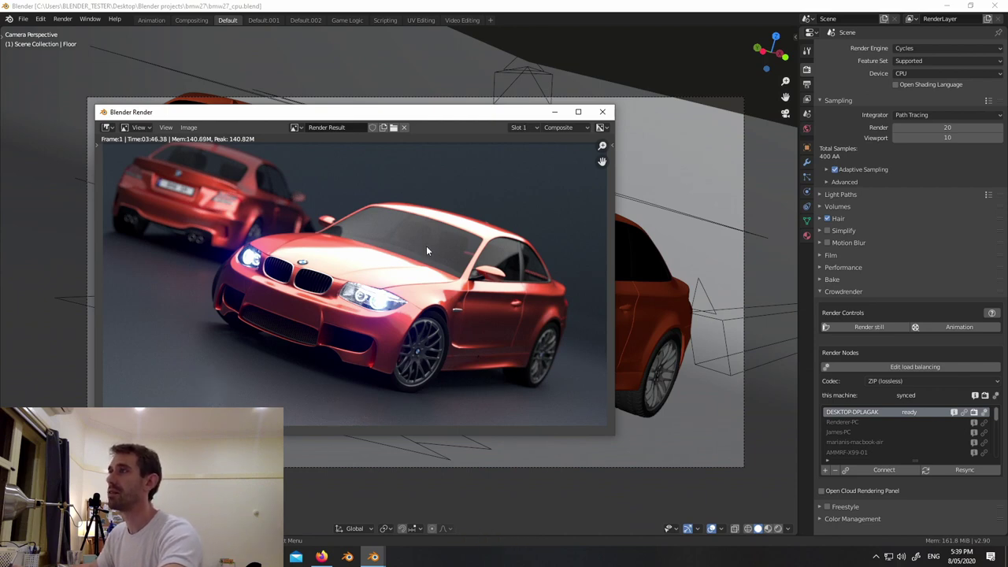
key(j)
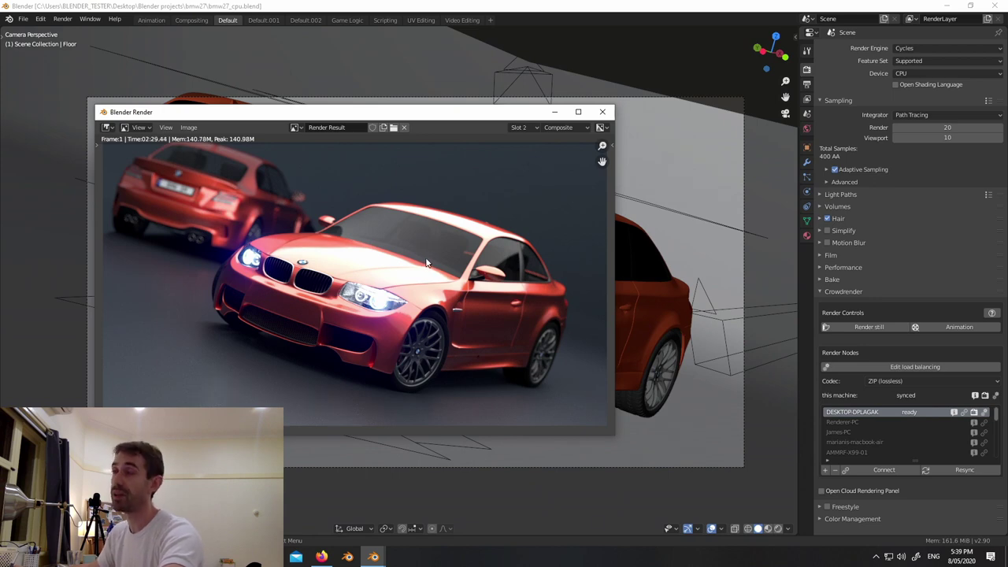
key(j)
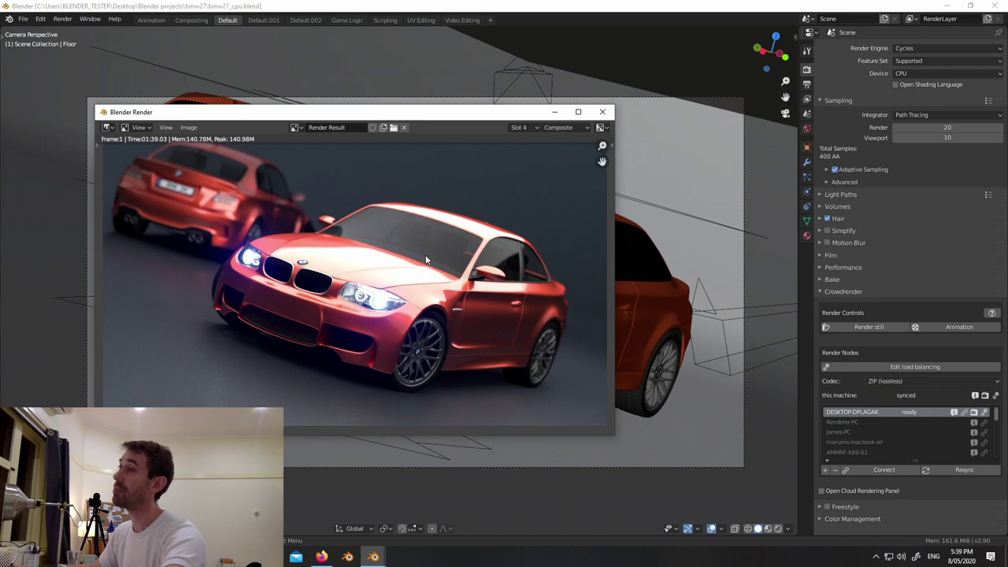
- Select Slot 5, turn off Adaptive Sampling, and render the still image through Crowdrender
click(535, 130)
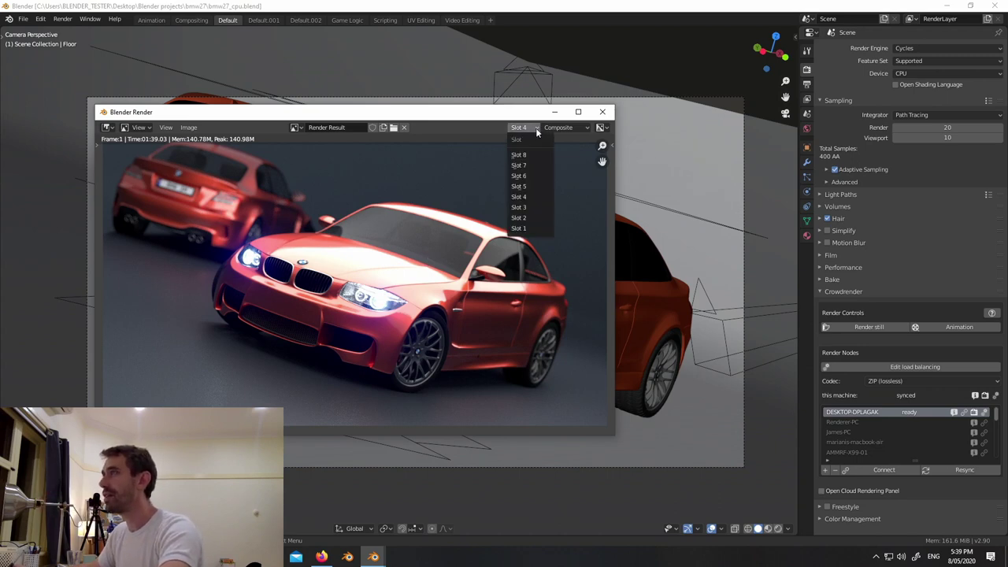
click(531, 186)
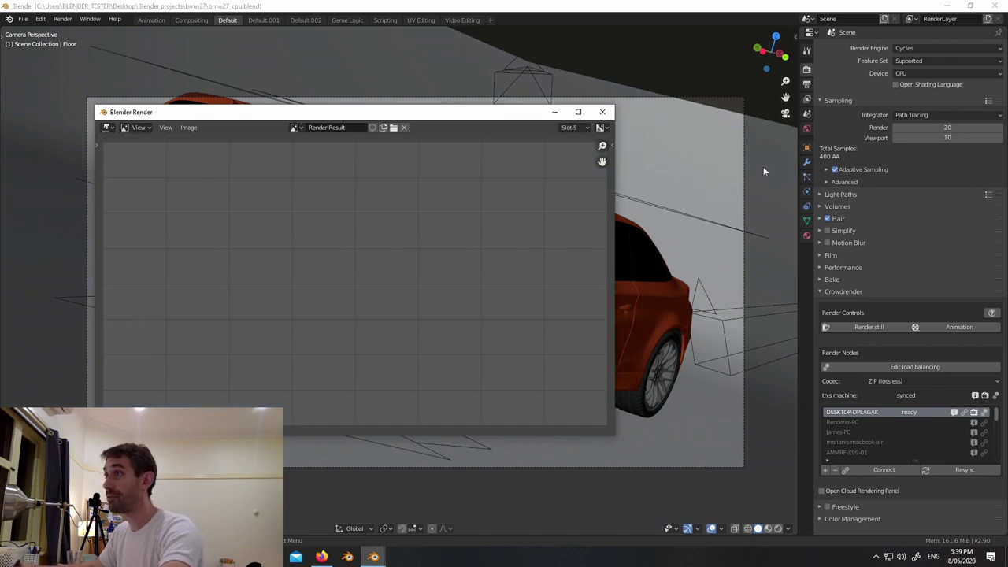
click(836, 172)
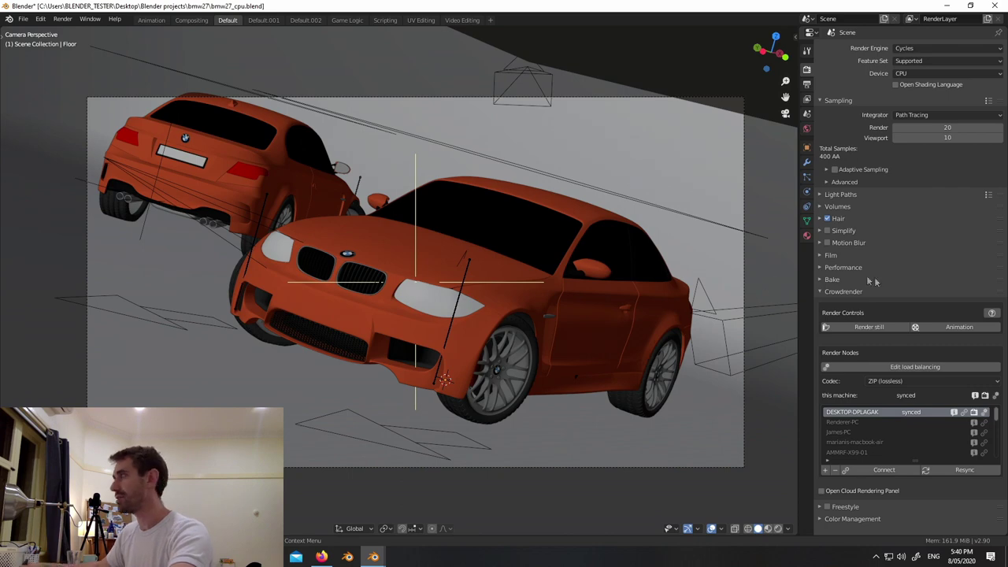
click(870, 327)
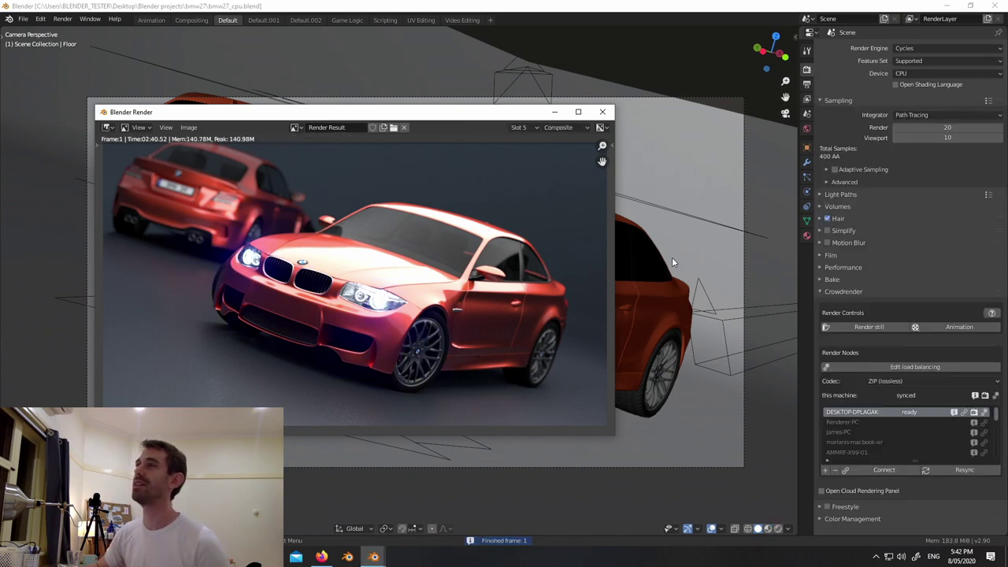
- Compare the render time in Slot 5 with the single-computer adaptive sampling render in Slot 2
key(2)
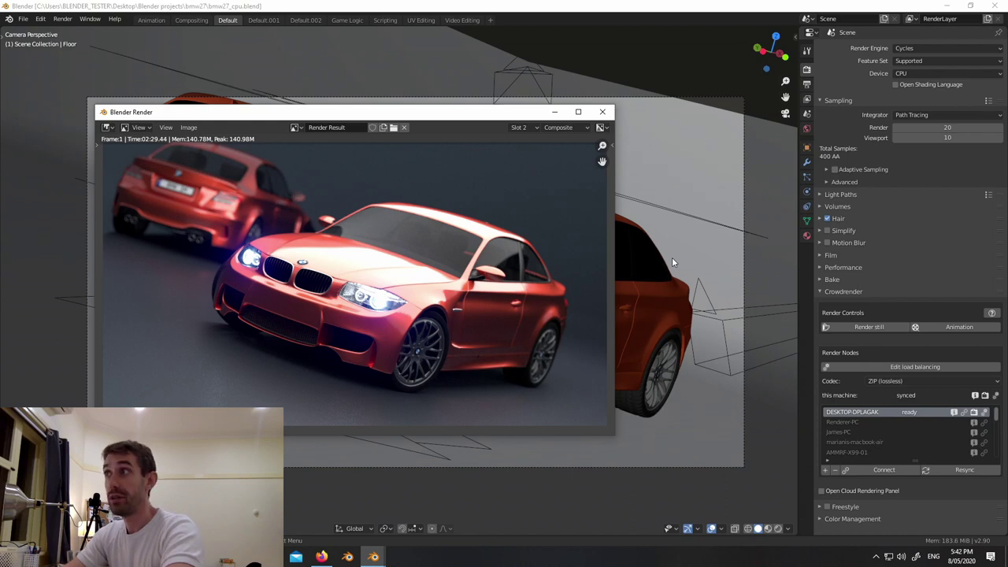
key(5)
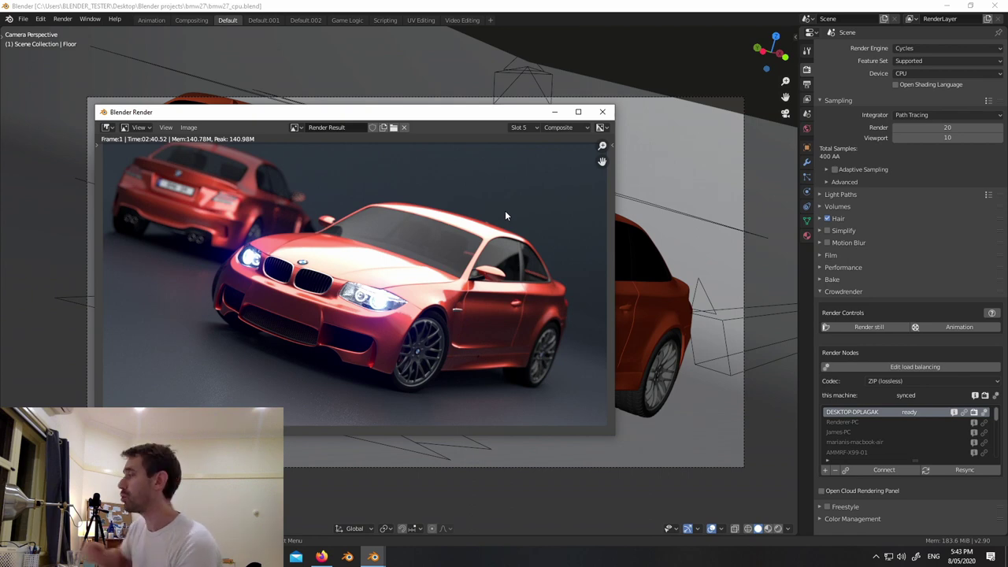
- Switch to Firefox and review the supporter early access builds and publicly available builds on the Download Crowdrender page
click(323, 557)
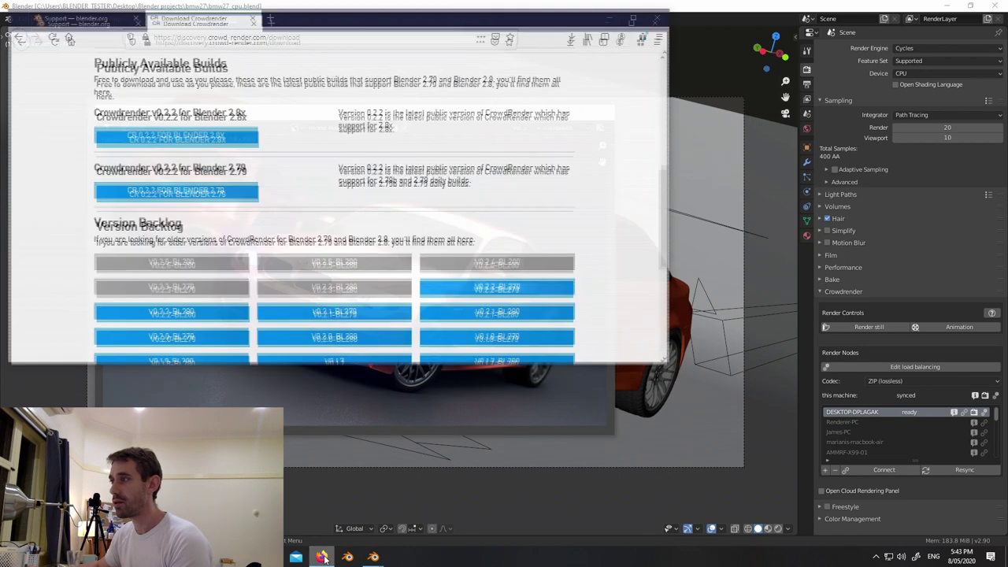
drag(668, 207, 667, 158)
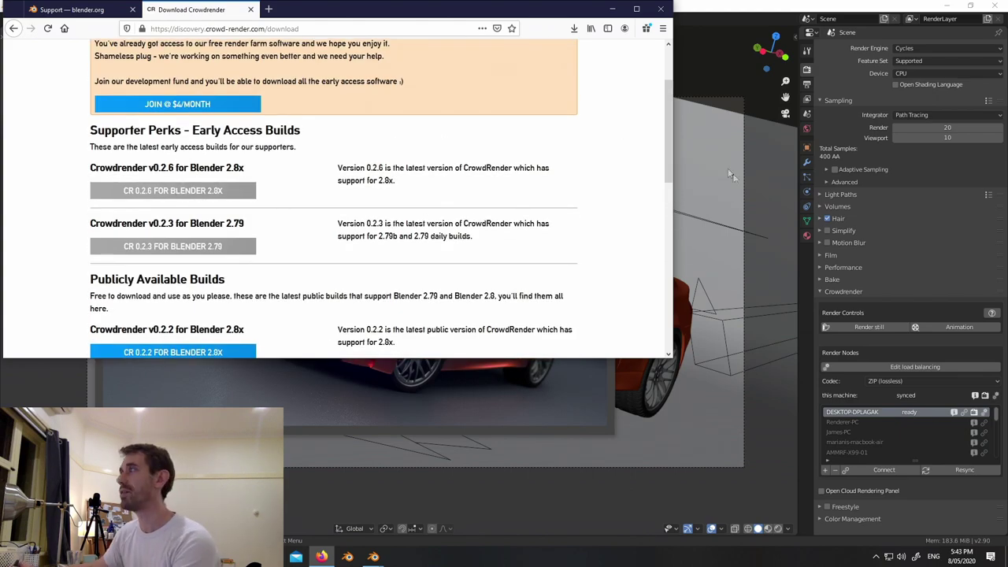
drag(668, 158, 667, 214)
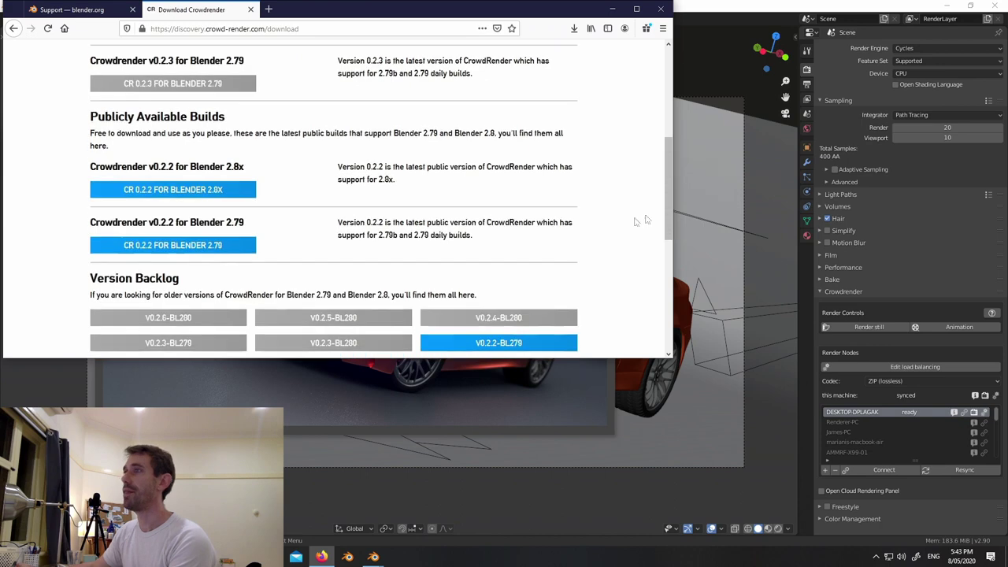
click(157, 191)
click(268, 10)
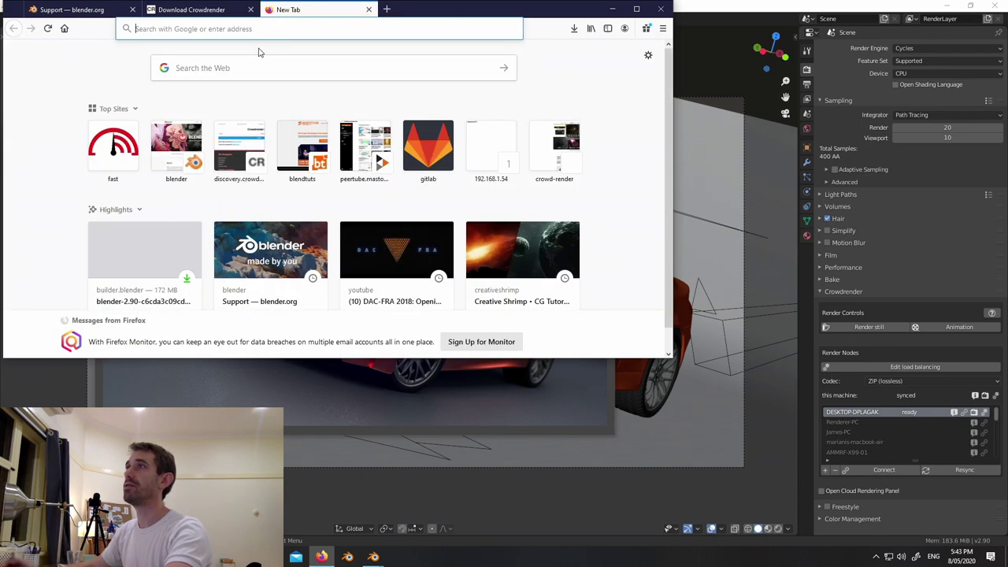
text(crowd)
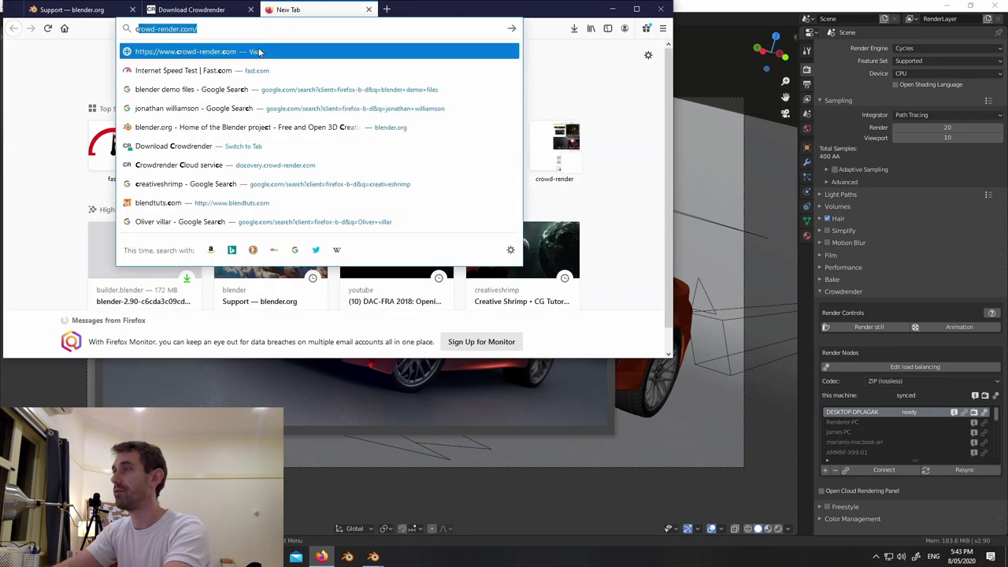
text(-render.co)
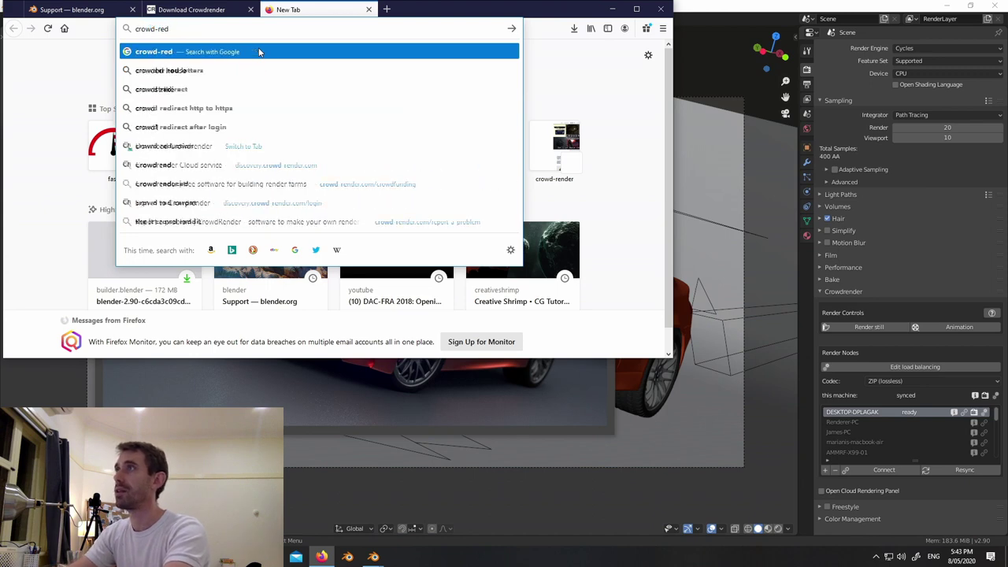
click(259, 51)
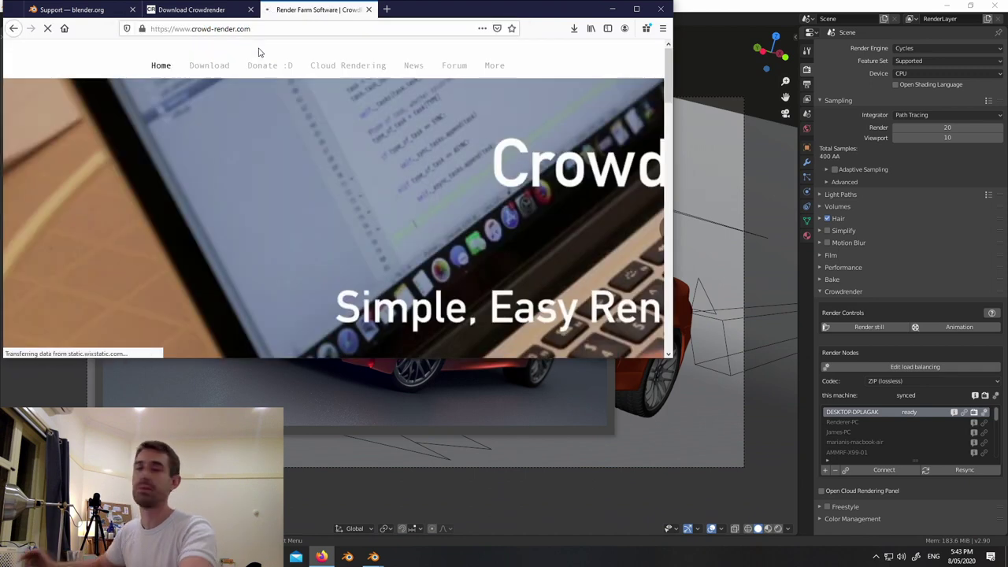
click(636, 9)
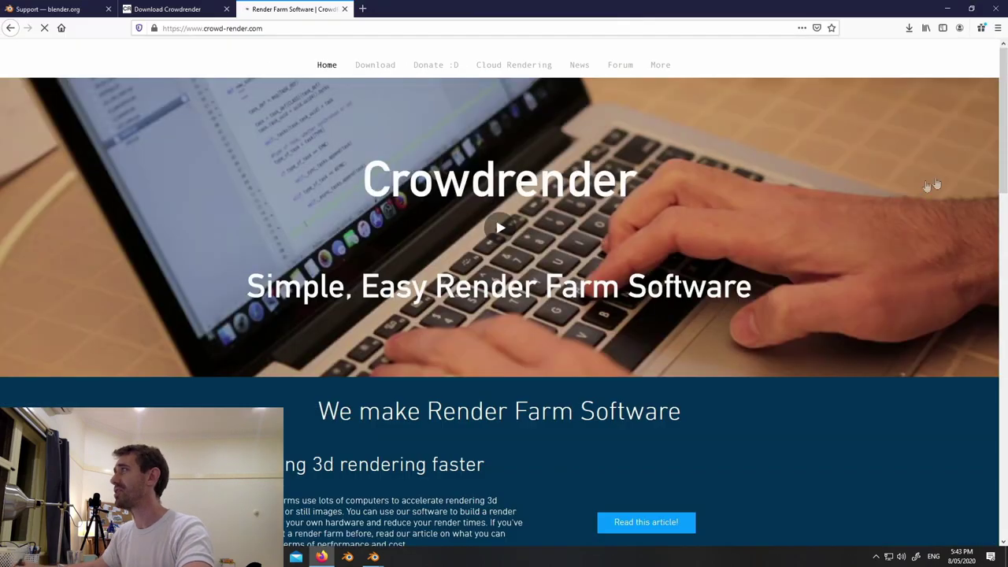
- Open the site's Donate page, dismiss the update notice, and examine the supporter tiers and the next Dev Fund goal
drag(1005, 138, 1005, 44)
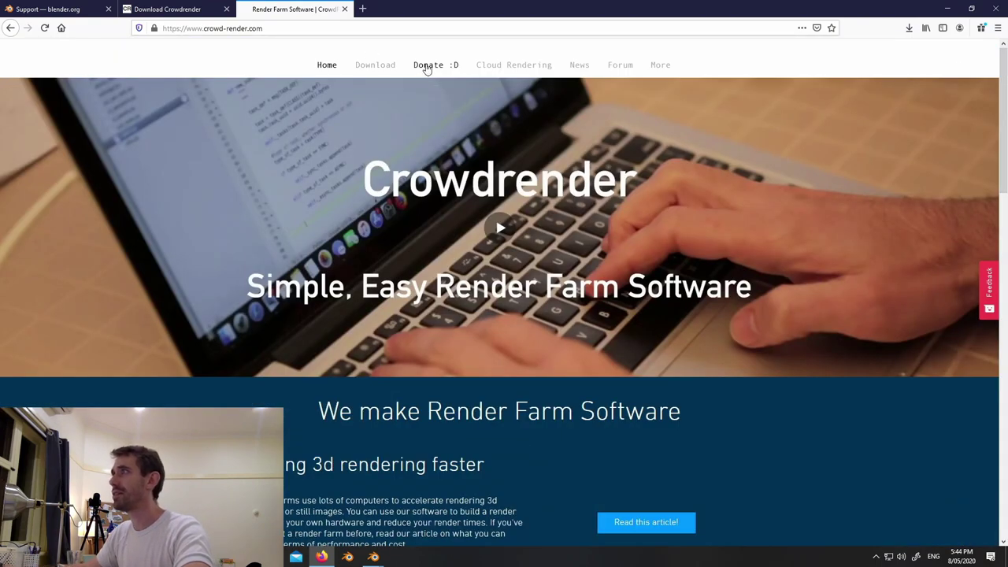
click(425, 66)
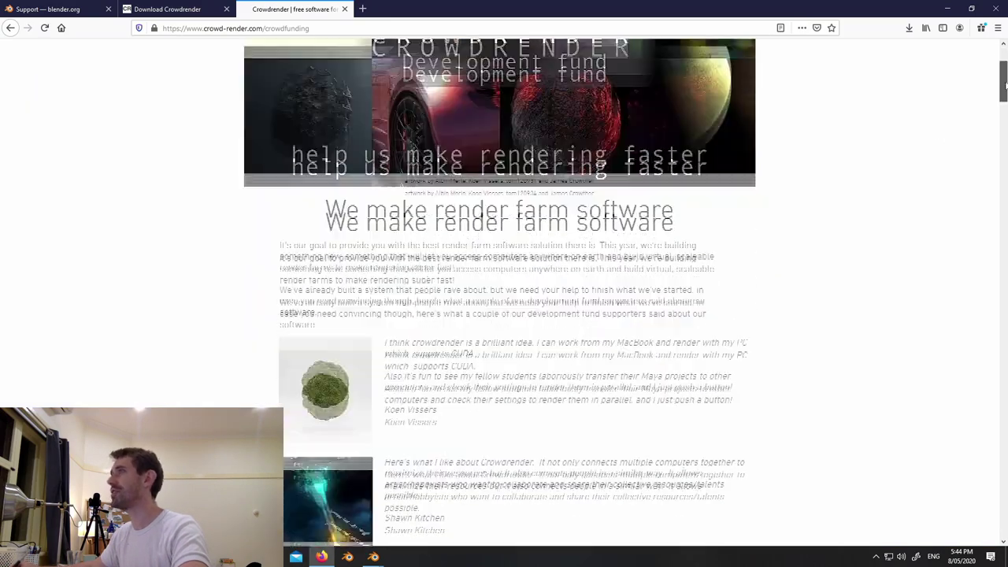
click(1005, 107)
drag(1005, 106, 1005, 161)
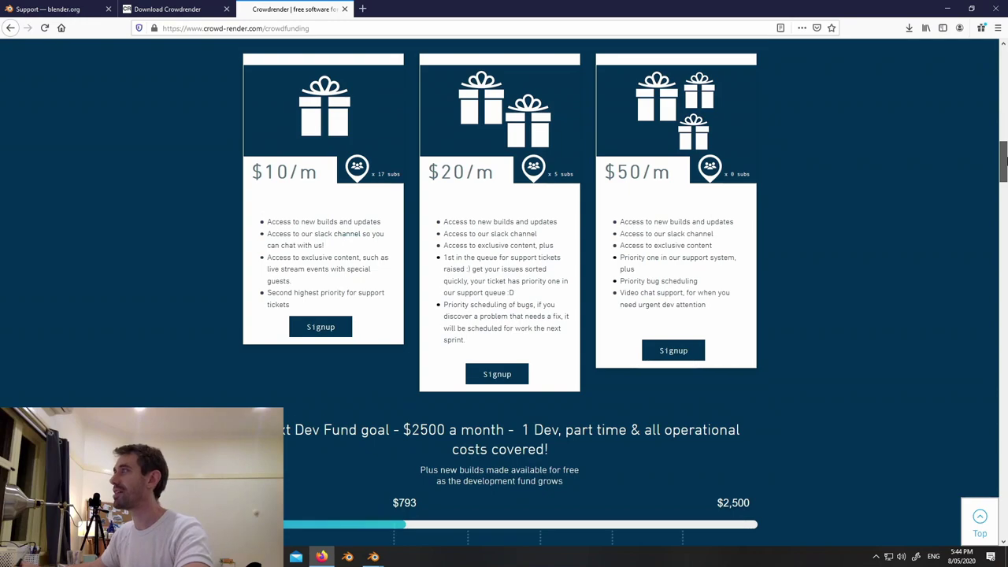
scroll(494, 220, down, 3)
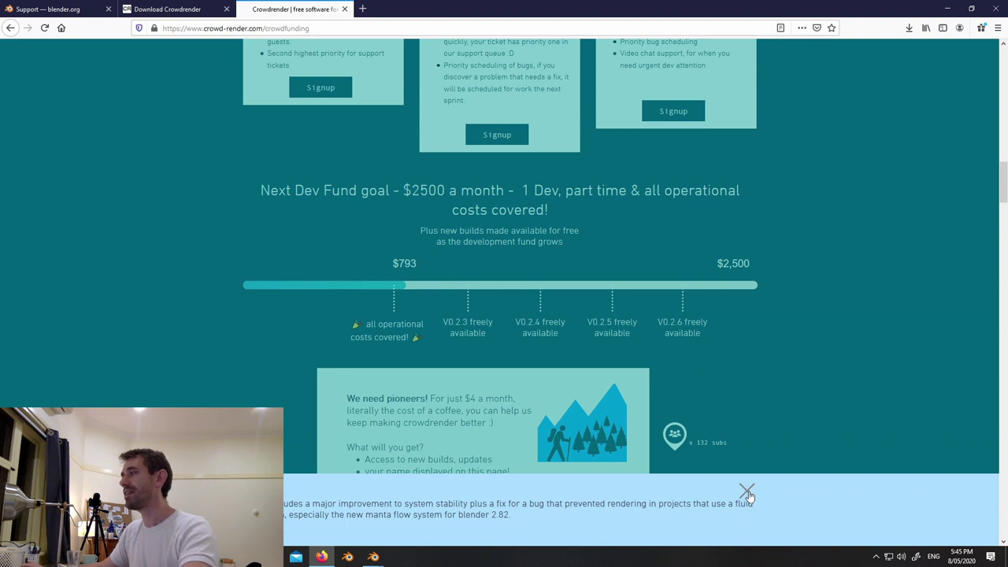
click(748, 493)
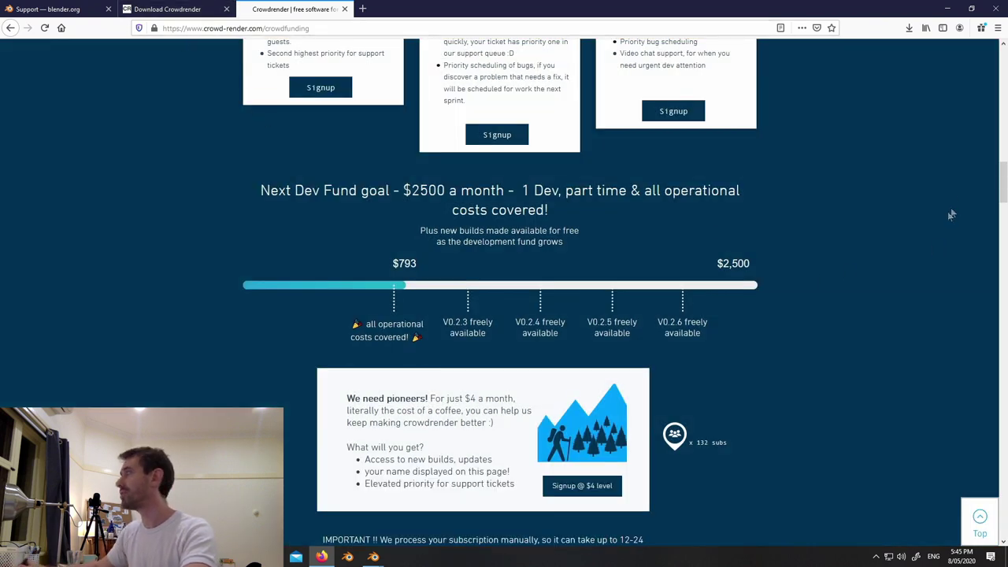
scroll(787, 260, down, 2)
scroll(658, 304, up, 1)
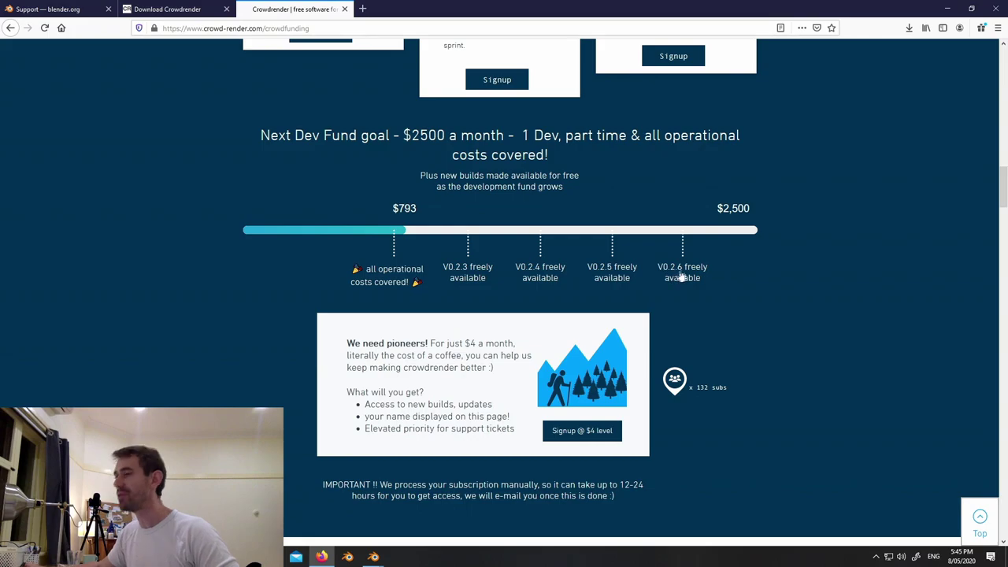
- Check the early access builds on the Download Crowdrender page, and return to the supporter tiers on the crowdfunding page
click(173, 10)
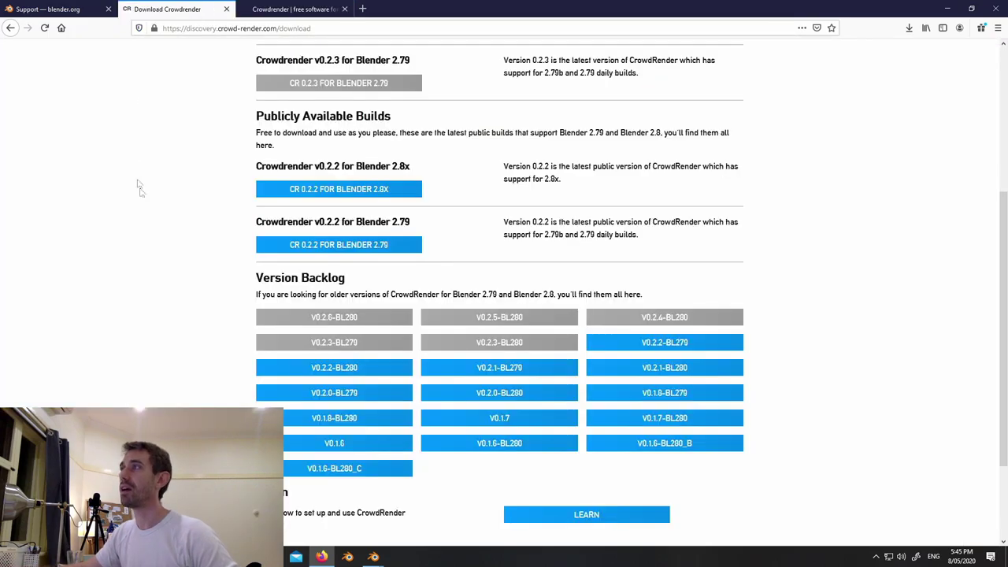
drag(995, 242, 999, 93)
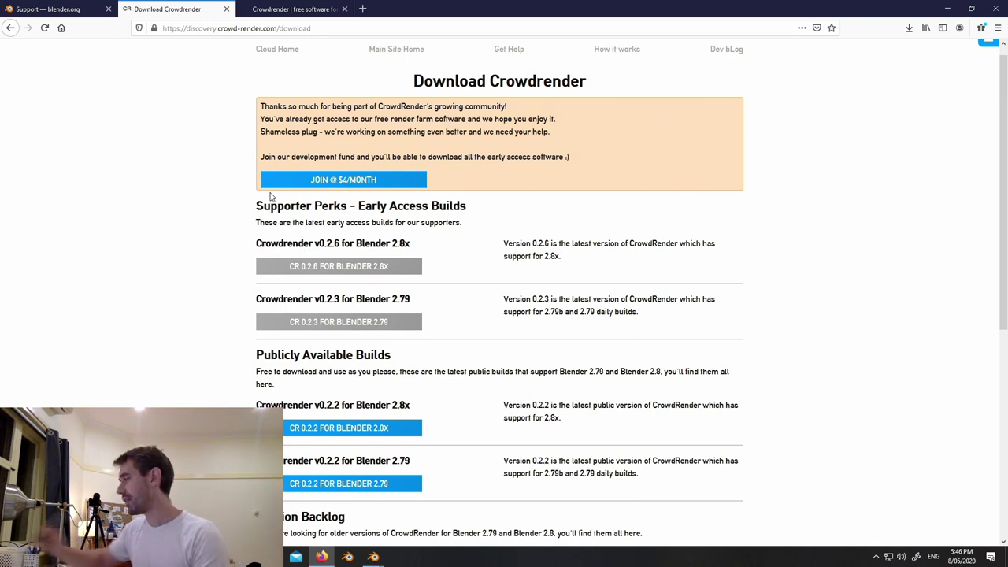
click(302, 9)
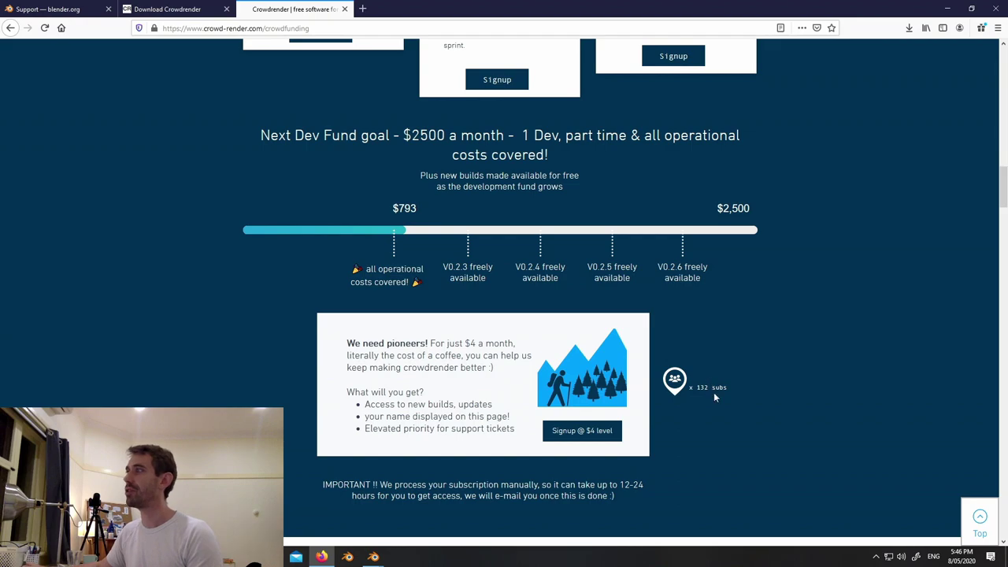
scroll(1005, 187, up, 1)
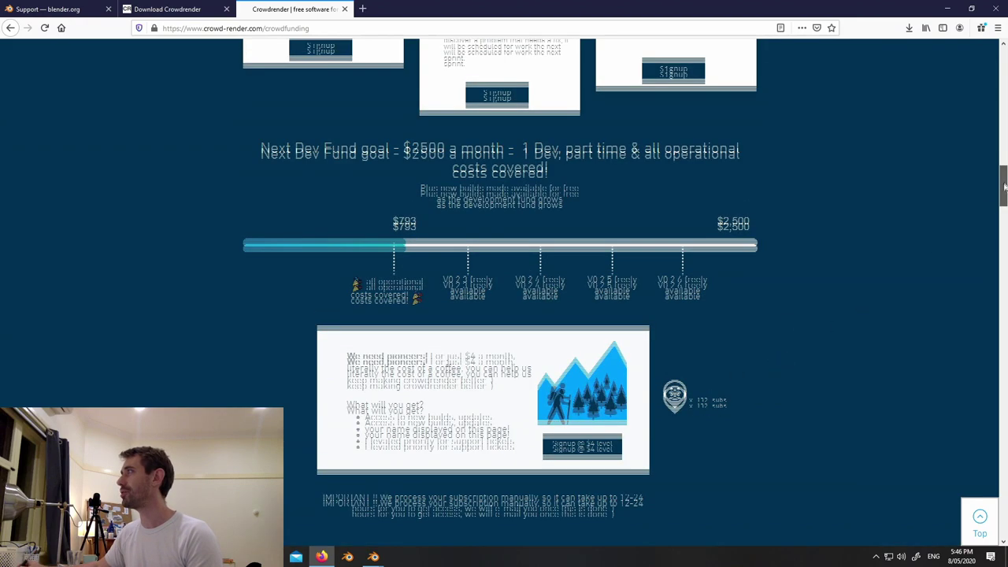
scroll(1005, 187, up, 4)
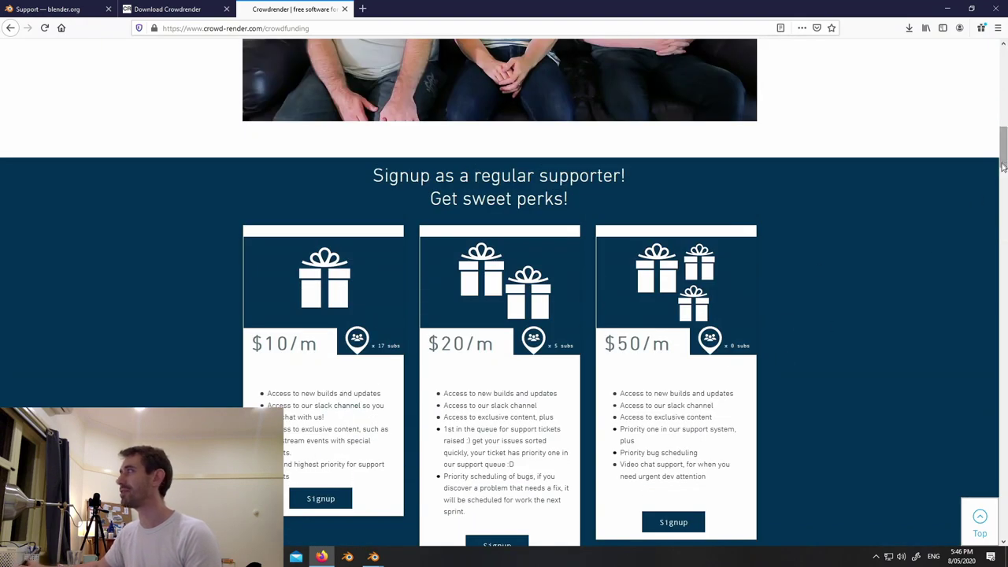
scroll(1004, 165, down, 4)
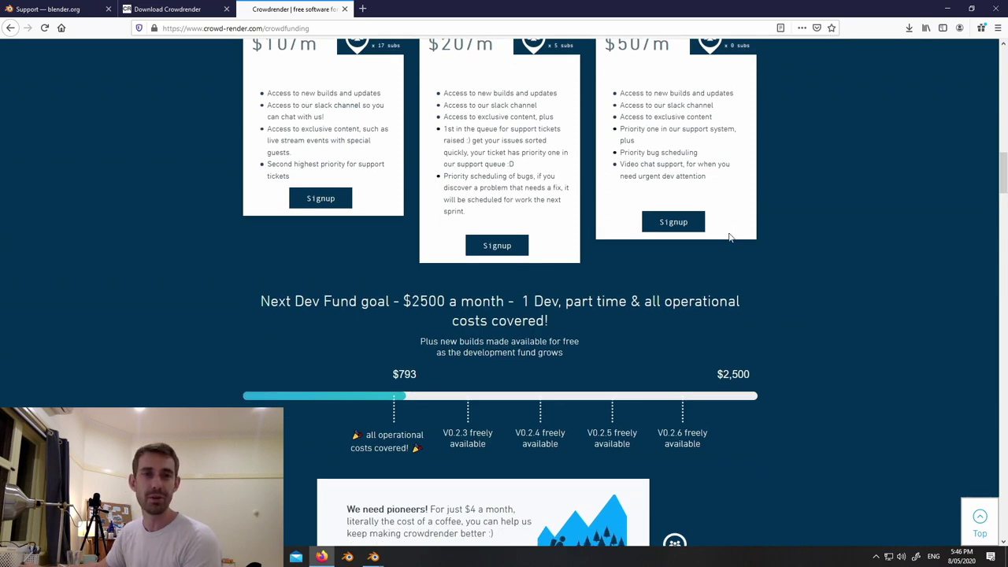